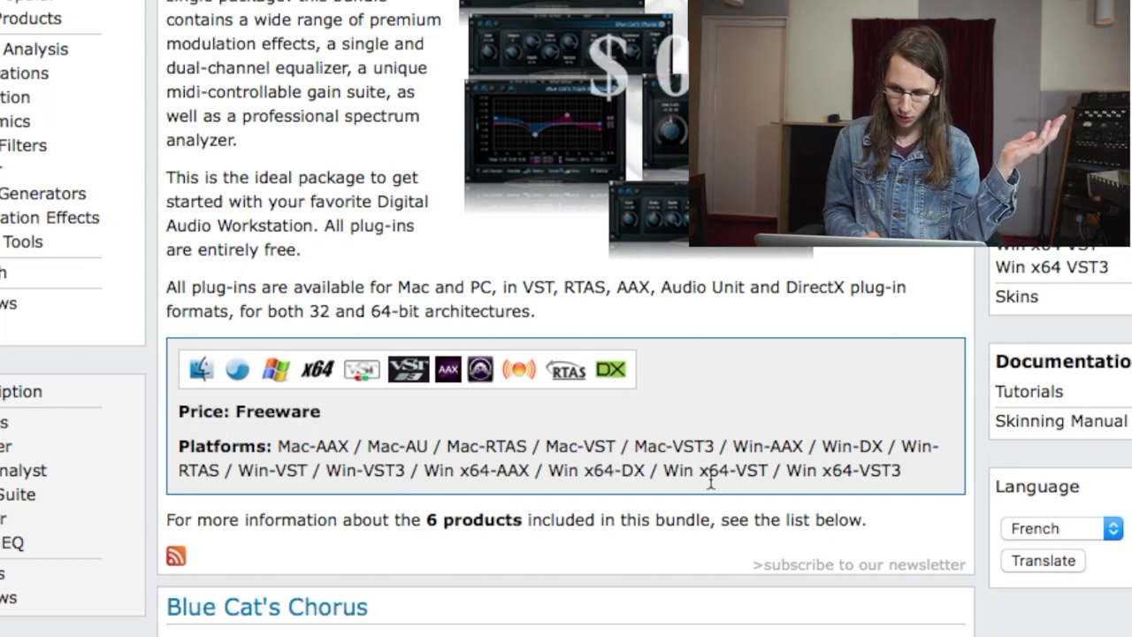
Step: Read the price, supported platforms and number of included products for the Blue Cat freeware bundle
{"action": "scroll", "coordinate": [839, 500], "scroll_direction": "down", "scroll_amount": 1}
{"action": "scroll", "coordinate": [840, 498], "scroll_direction": "down", "scroll_amount": 2}
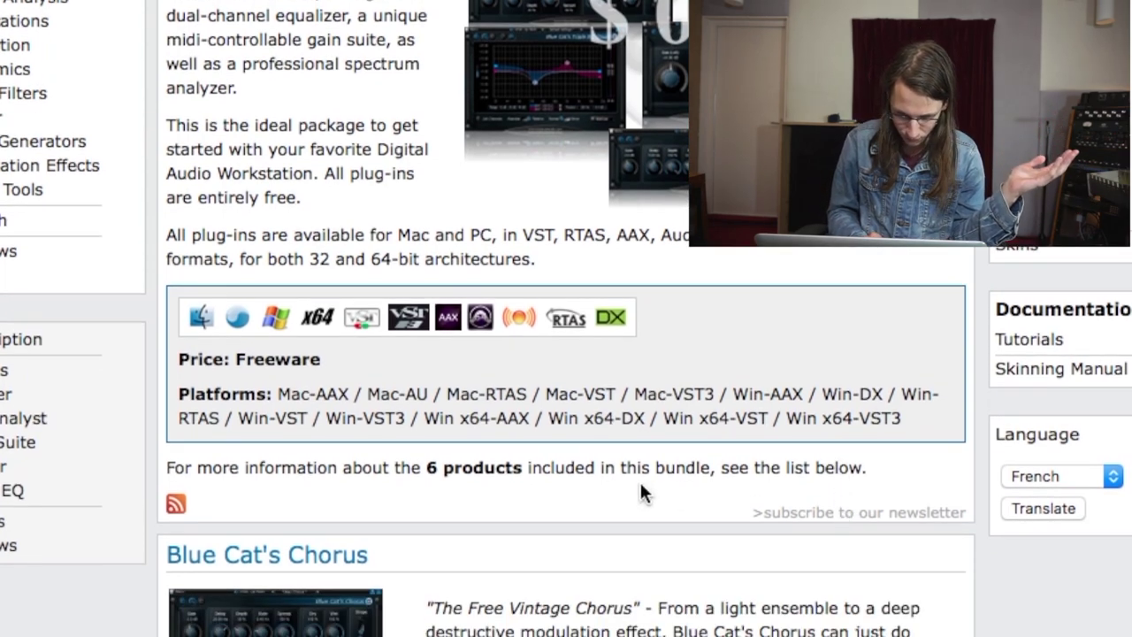
{"action": "mouse_move", "coordinate": [622, 418]}
{"action": "left_mouse_down"}
{"action": "mouse_move", "coordinate": [658, 419]}
{"action": "mouse_move", "coordinate": [643, 418]}
{"action": "left_mouse_up"}
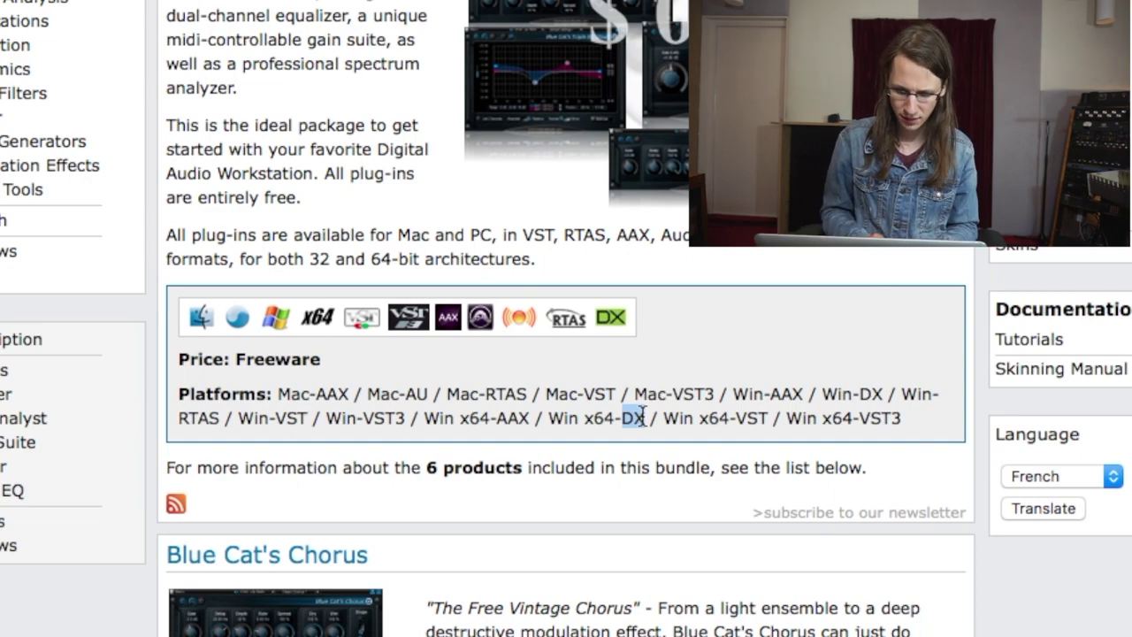
{"action": "scroll", "coordinate": [643, 417], "scroll_direction": "down", "scroll_amount": 2}
{"action": "left_click", "coordinate": [500, 415]}
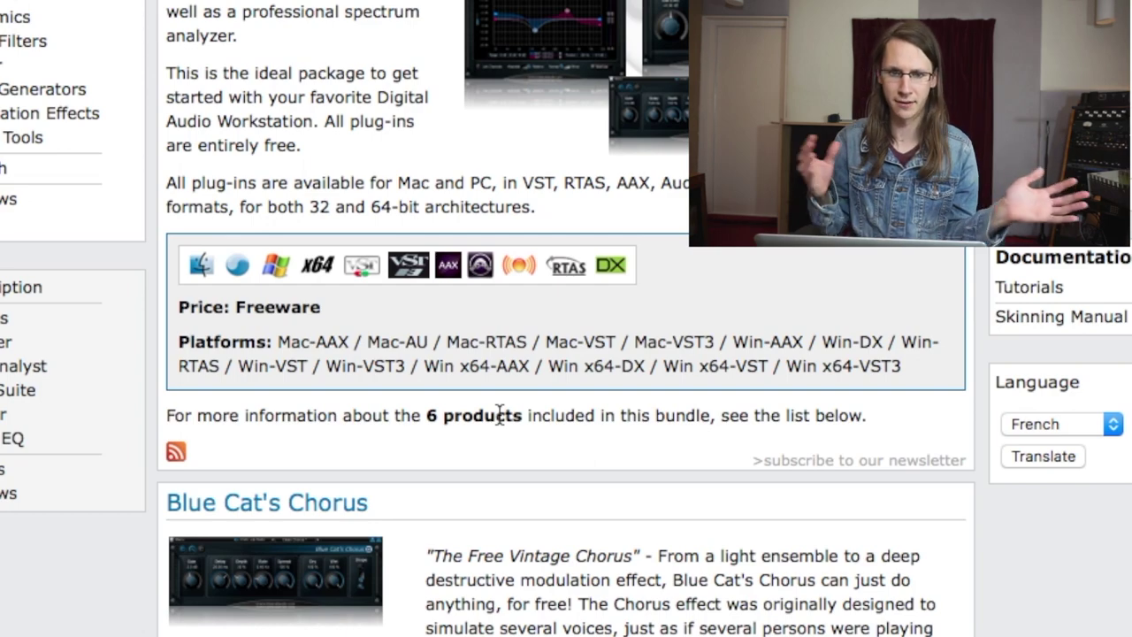
{"action": "scroll", "coordinate": [500, 415], "scroll_direction": "down", "scroll_amount": 4}
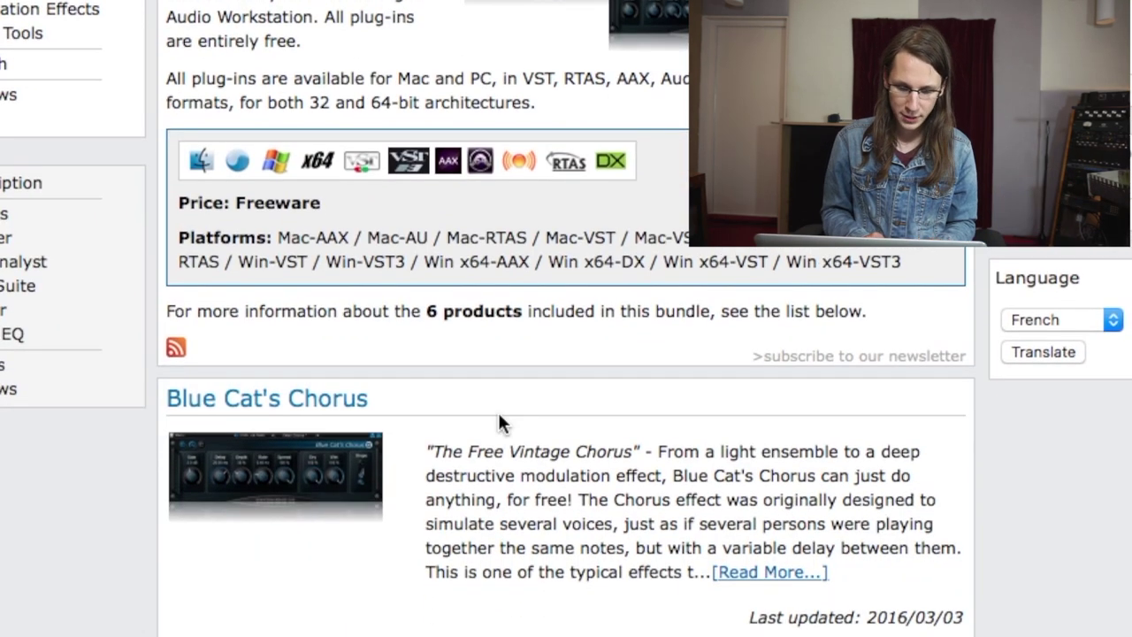
Step: Look through the bundle's plug-in descriptions: Chorus, Flanger, FreqAnalyst, Gain Suite, Phaser and Triple EQ
{"action": "scroll", "coordinate": [500, 414], "scroll_direction": "down", "scroll_amount": 10}
{"action": "scroll", "coordinate": [331, 16], "scroll_direction": "up", "scroll_amount": 1}
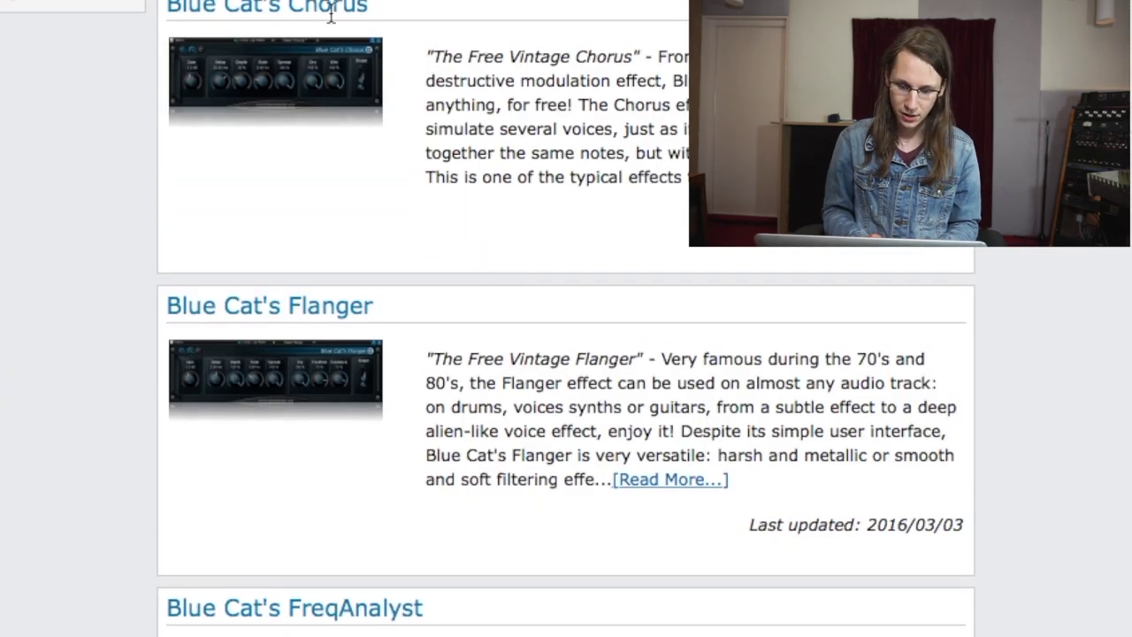
{"action": "scroll", "coordinate": [338, 332], "scroll_direction": "down", "scroll_amount": 7}
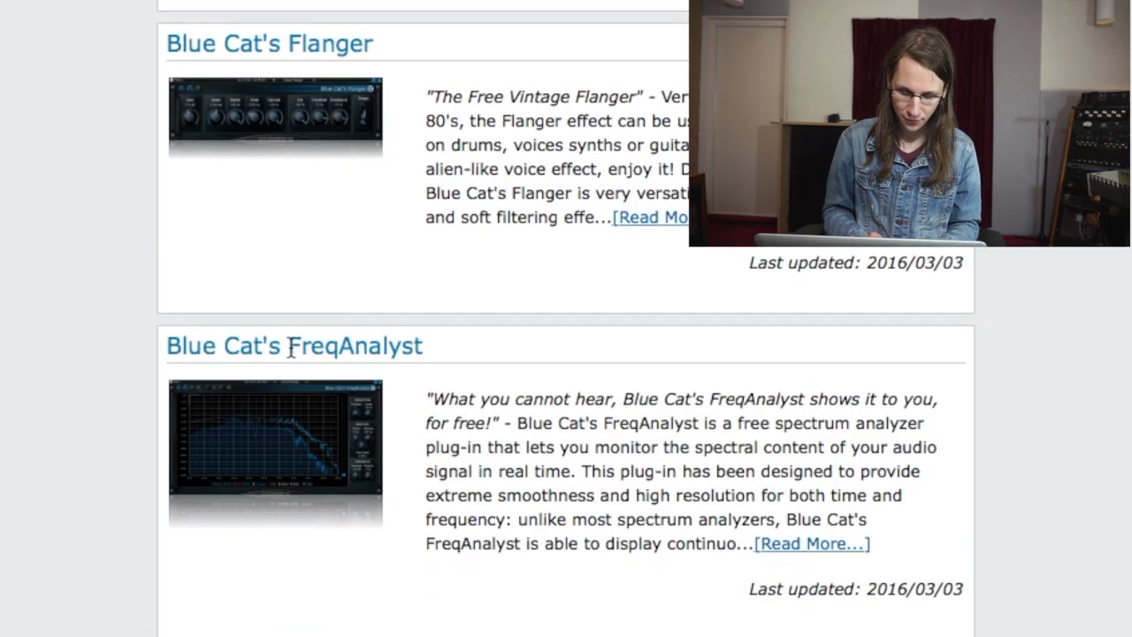
{"action": "left_click_drag", "start_coordinate": [301, 345], "coordinate": [426, 345]}
{"action": "left_click", "coordinate": [426, 345]}
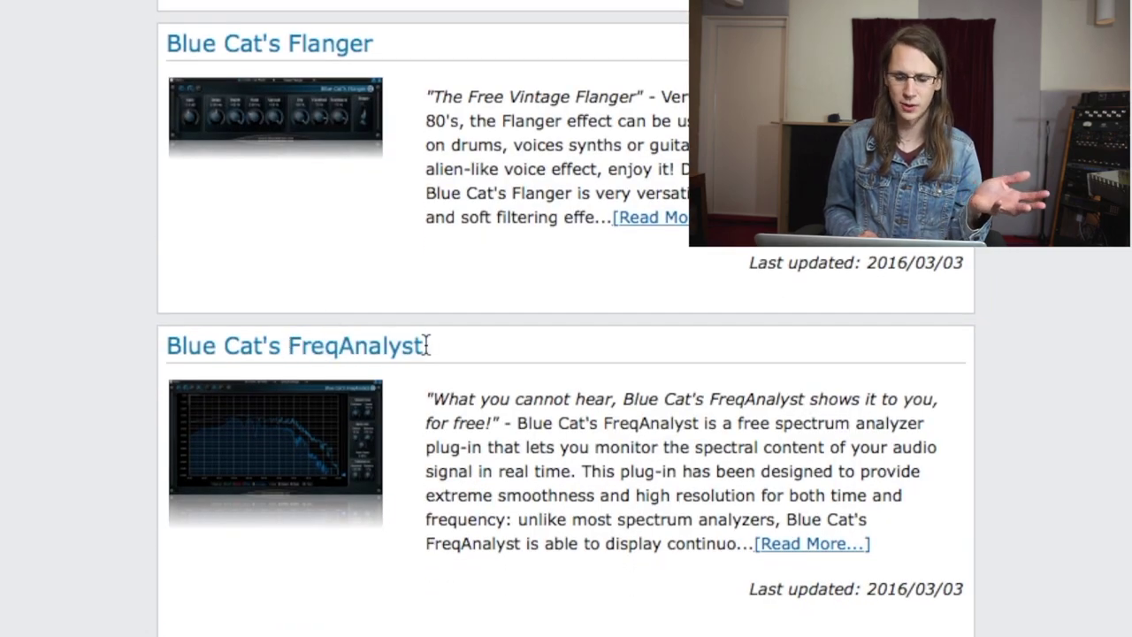
{"action": "scroll", "coordinate": [427, 345], "scroll_direction": "down", "scroll_amount": 9}
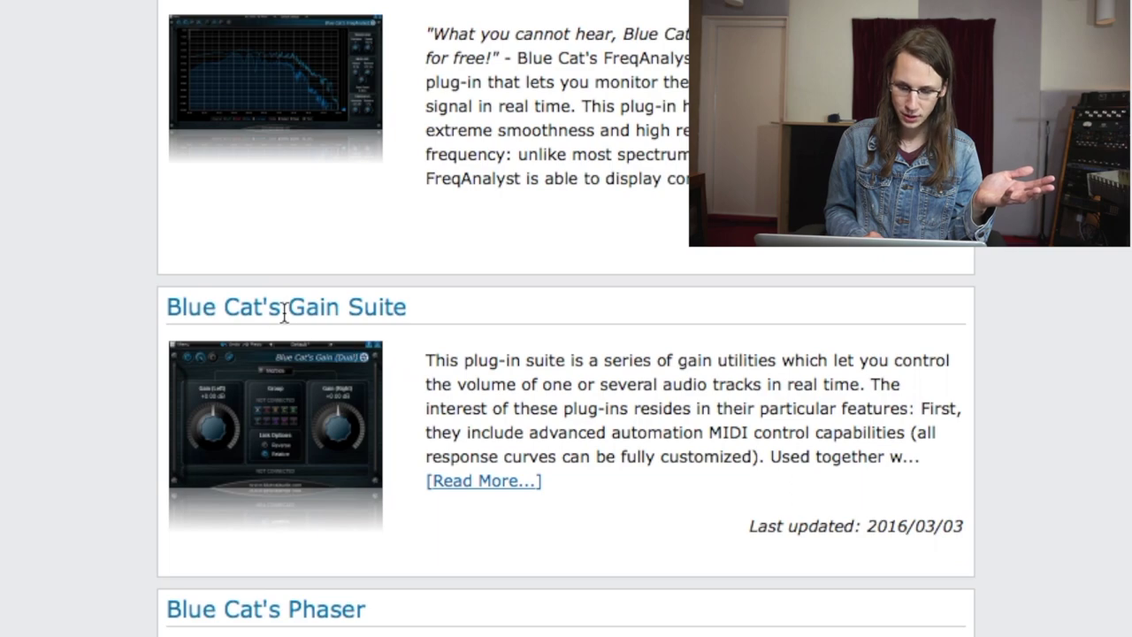
{"action": "left_click_drag", "start_coordinate": [284, 311], "coordinate": [401, 307]}
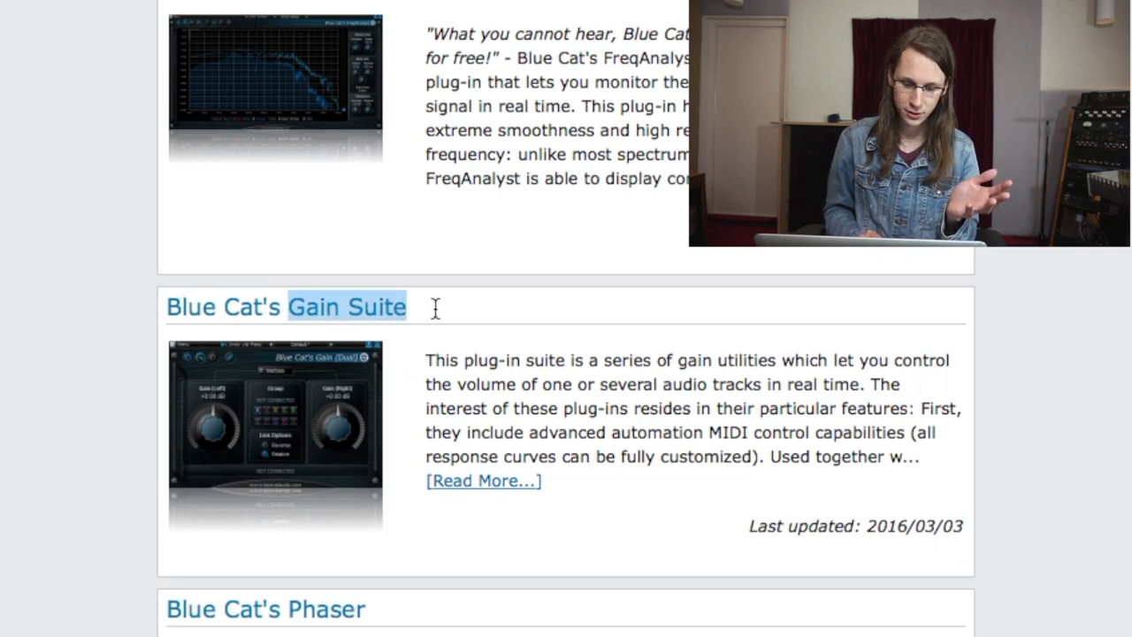
{"action": "scroll", "coordinate": [435, 308], "scroll_direction": "down", "scroll_amount": 4}
{"action": "left_click_drag", "start_coordinate": [288, 440], "coordinate": [411, 439]}
{"action": "left_click", "coordinate": [411, 440]}
{"action": "scroll", "coordinate": [412, 440], "scroll_direction": "down", "scroll_amount": 20}
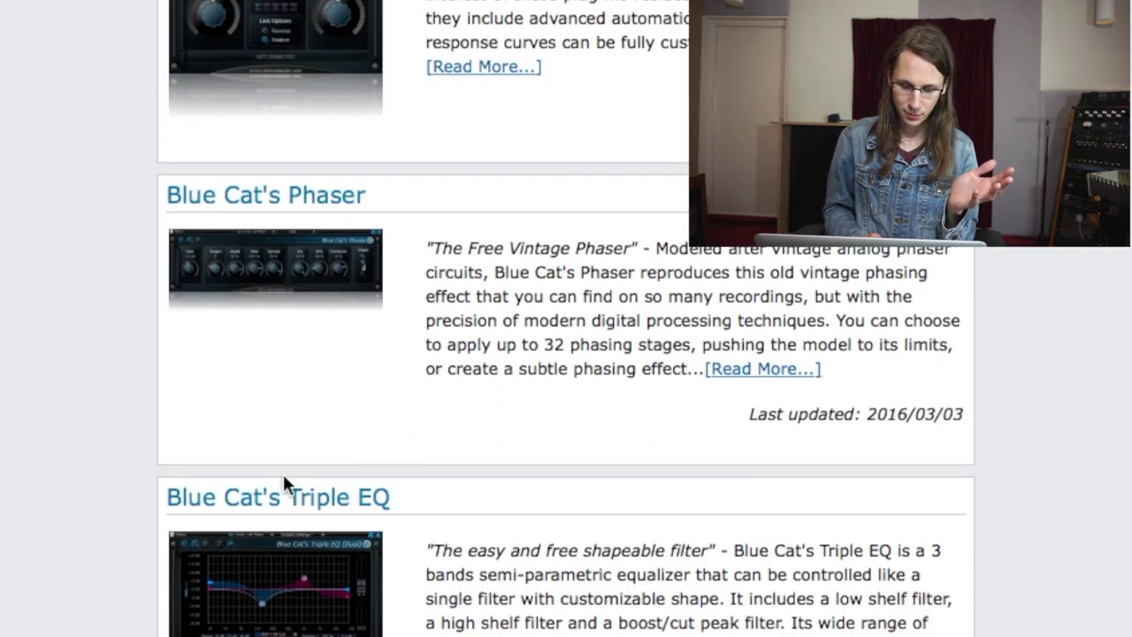
{"action": "scroll", "coordinate": [283, 474], "scroll_direction": "up", "scroll_amount": 9}
{"action": "scroll", "coordinate": [283, 480], "scroll_direction": "down", "scroll_amount": 18}
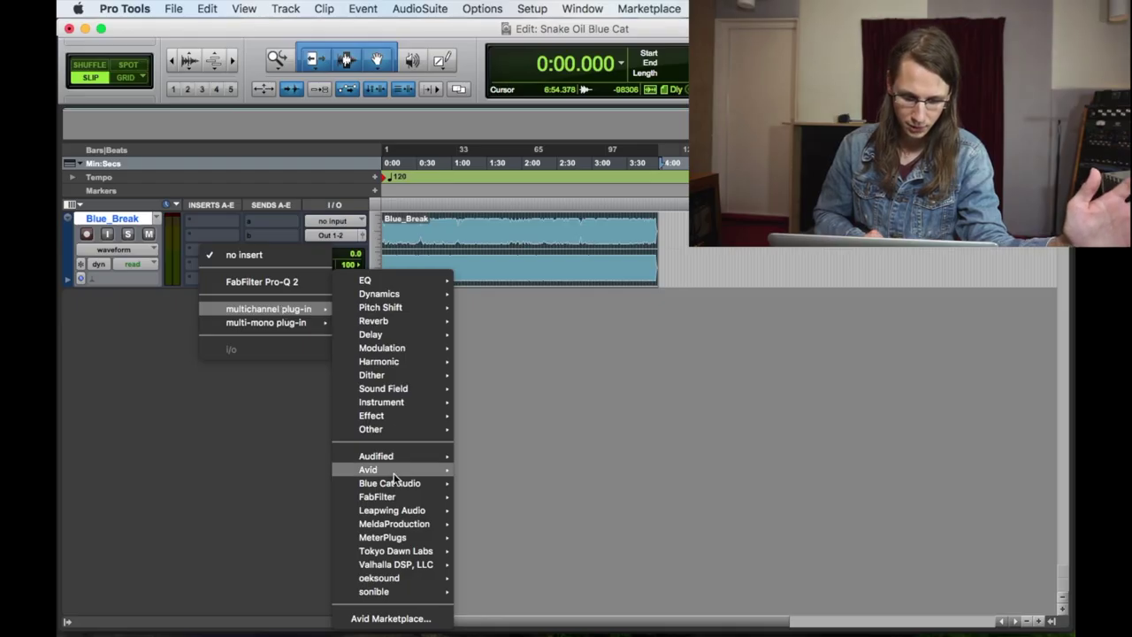
Step: In Pro Tools, insert multichannel Blue Cat's Chorus on Blue_Break and set delay to 11.20 ms, depth to 91 % and rate to 0.38 Hz
{"action": "mouse_move", "coordinate": [394, 485]}
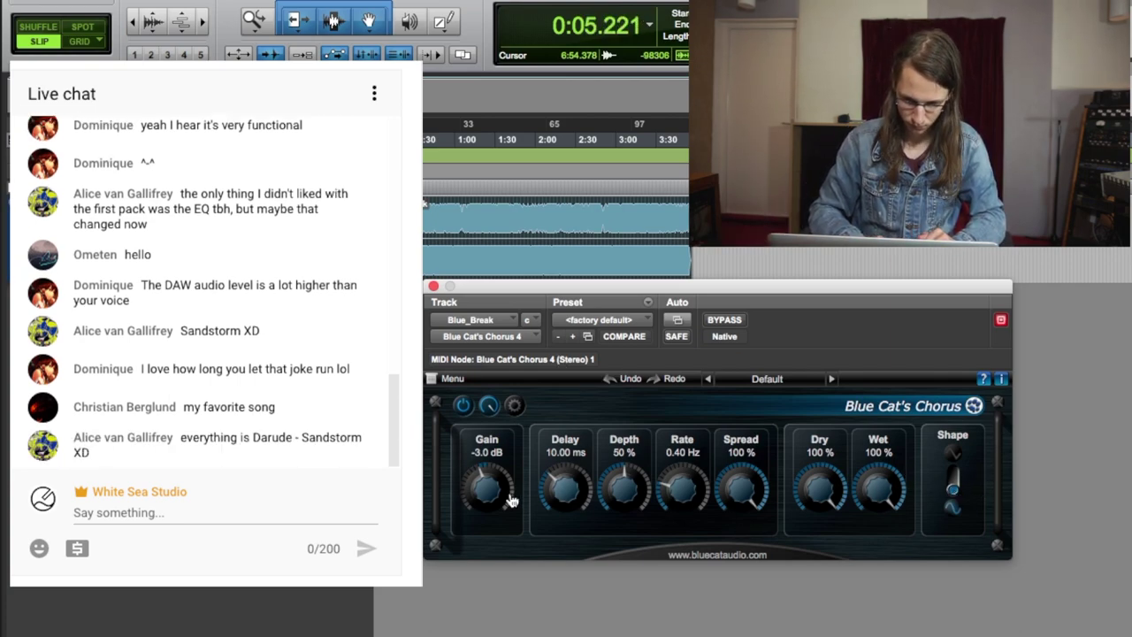
{"action": "left_click_drag", "start_coordinate": [569, 502], "coordinate": [559, 458]}
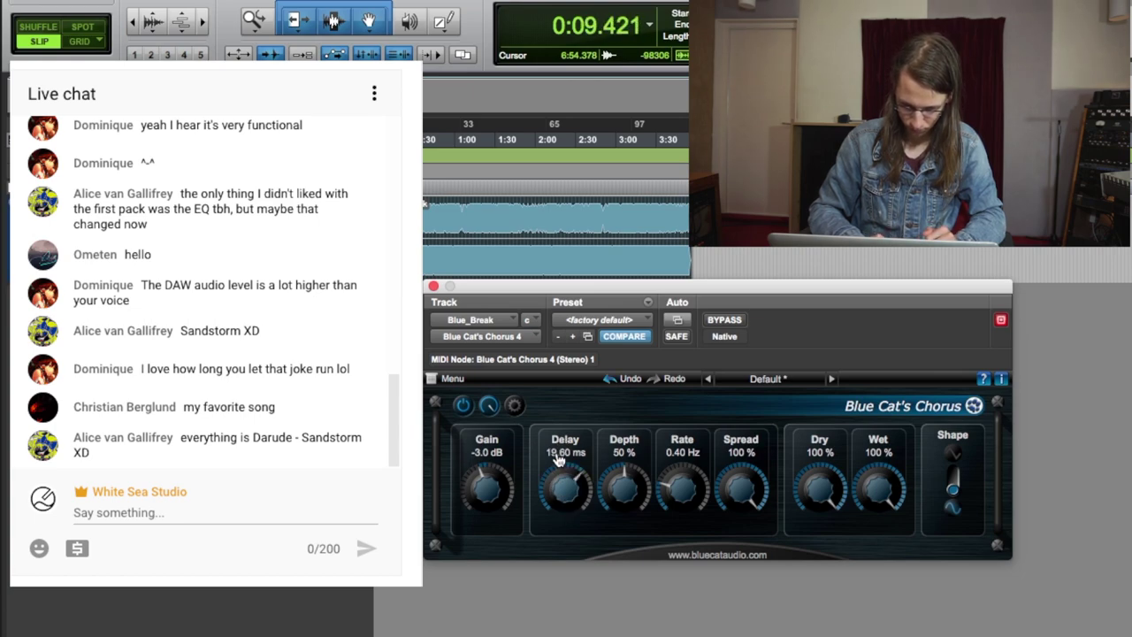
{"action": "left_click_drag", "start_coordinate": [617, 487], "coordinate": [570, 529]}
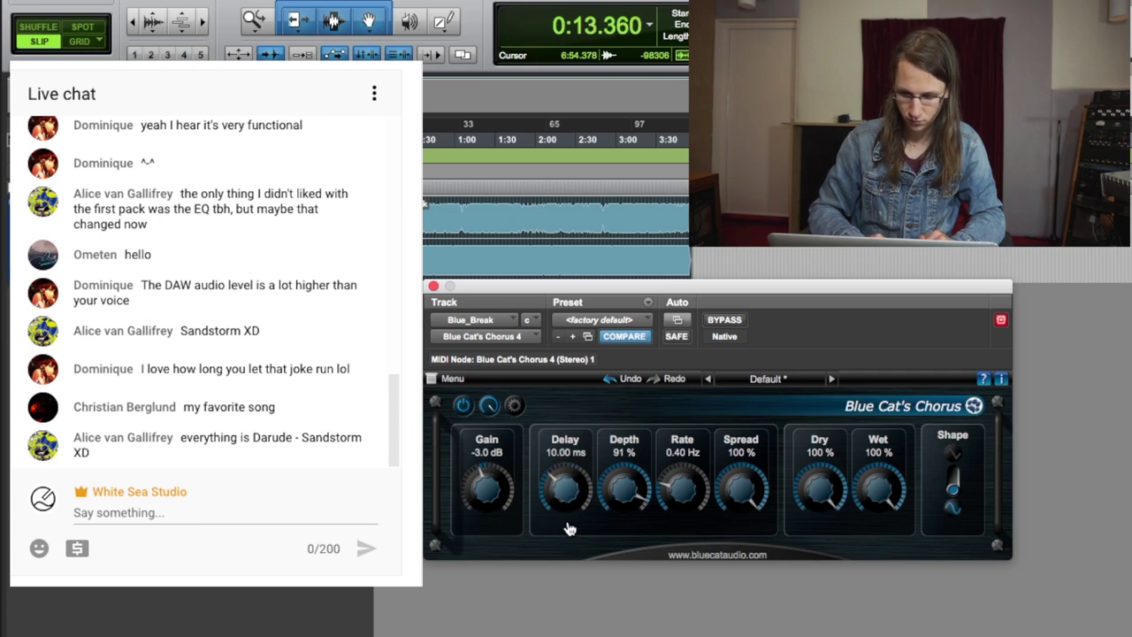
{"action": "mouse_move", "coordinate": [678, 501]}
{"action": "left_mouse_down"}
{"action": "mouse_move", "coordinate": [682, 455]}
{"action": "mouse_move", "coordinate": [668, 505]}
{"action": "left_mouse_up"}
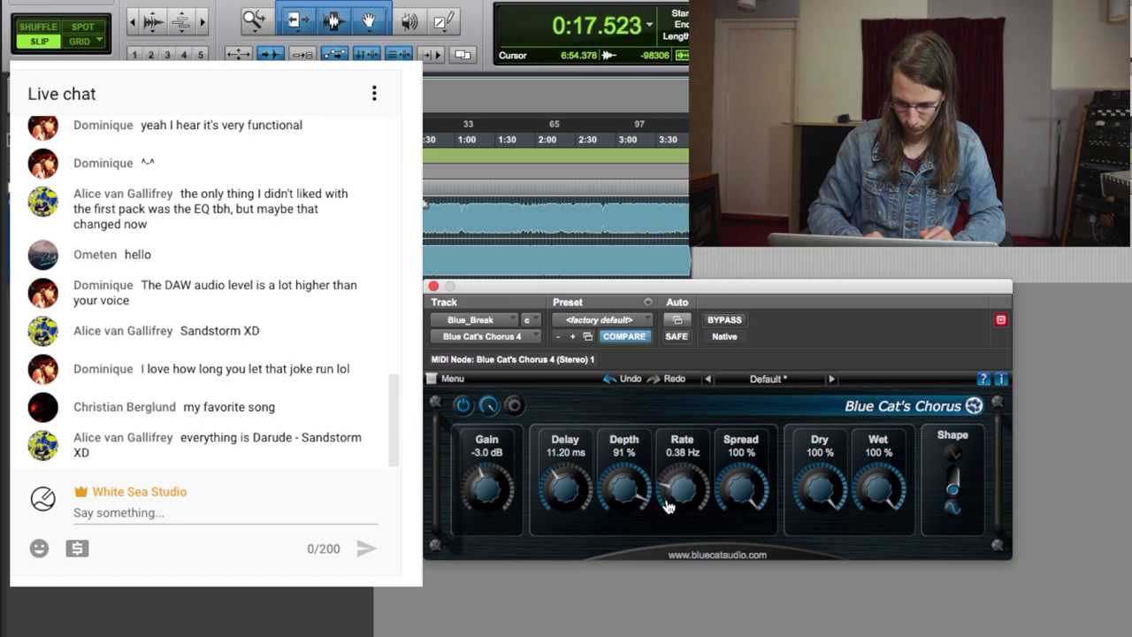
{"action": "mouse_move", "coordinate": [820, 489]}
{"action": "left_mouse_down"}
{"action": "mouse_move", "coordinate": [826, 623]}
{"action": "mouse_move", "coordinate": [817, 488]}
{"action": "left_mouse_up"}
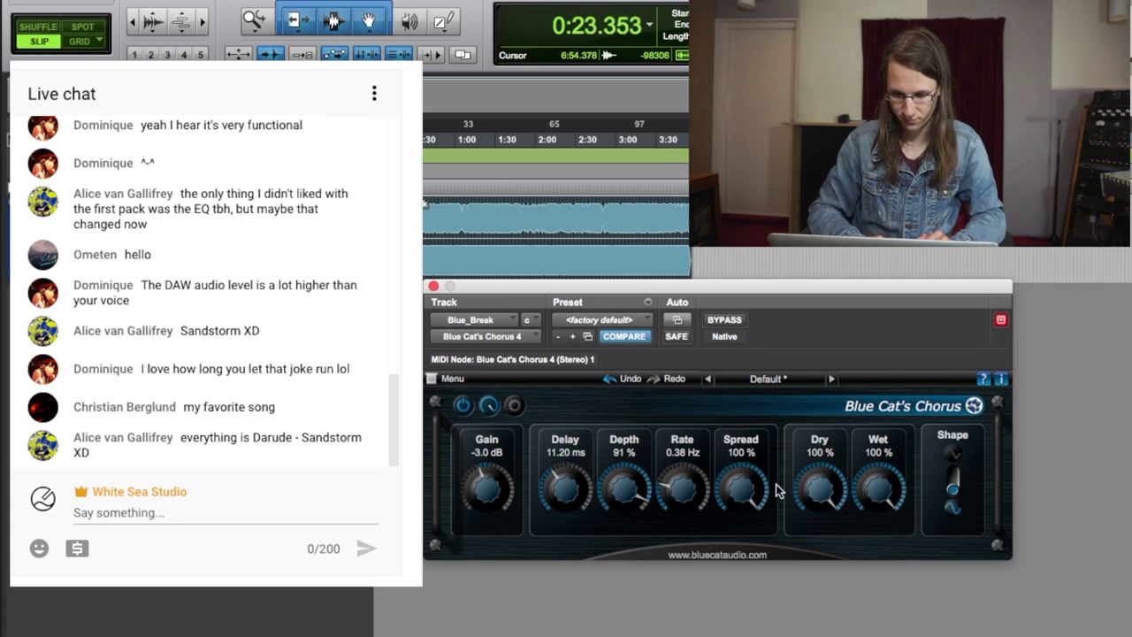
{"action": "left_click_drag", "start_coordinate": [742, 490], "coordinate": [699, 300]}
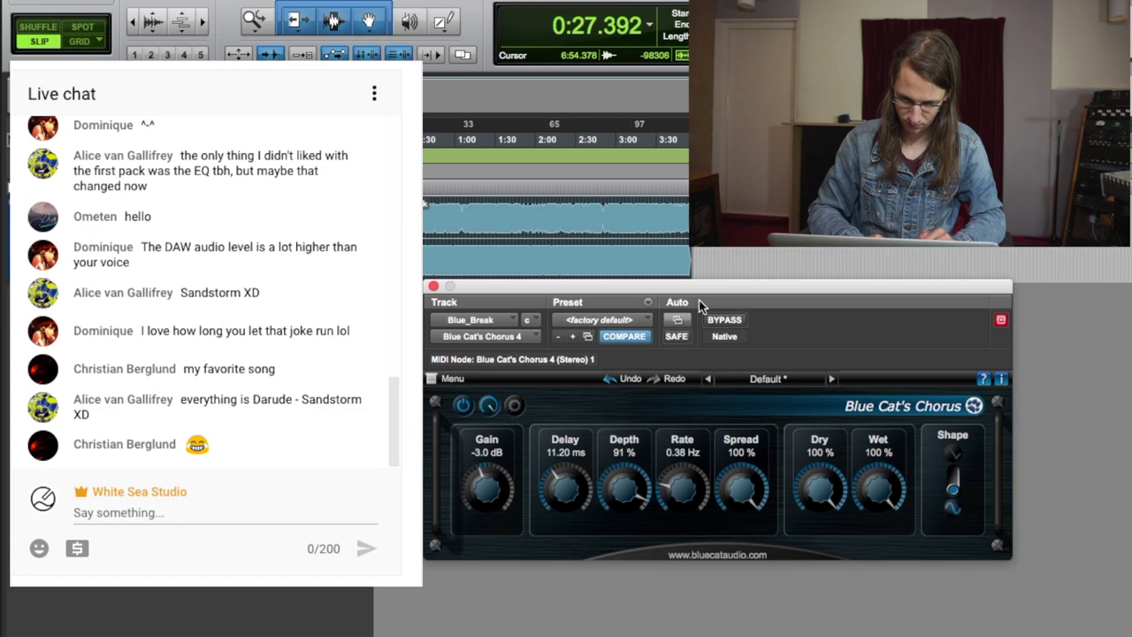
Step: Lower the chorus depth to 46 %, the rate to 0.10 Hz and the delay to 7.20 ms
{"action": "left_click_drag", "start_coordinate": [624, 489], "coordinate": [631, 546]}
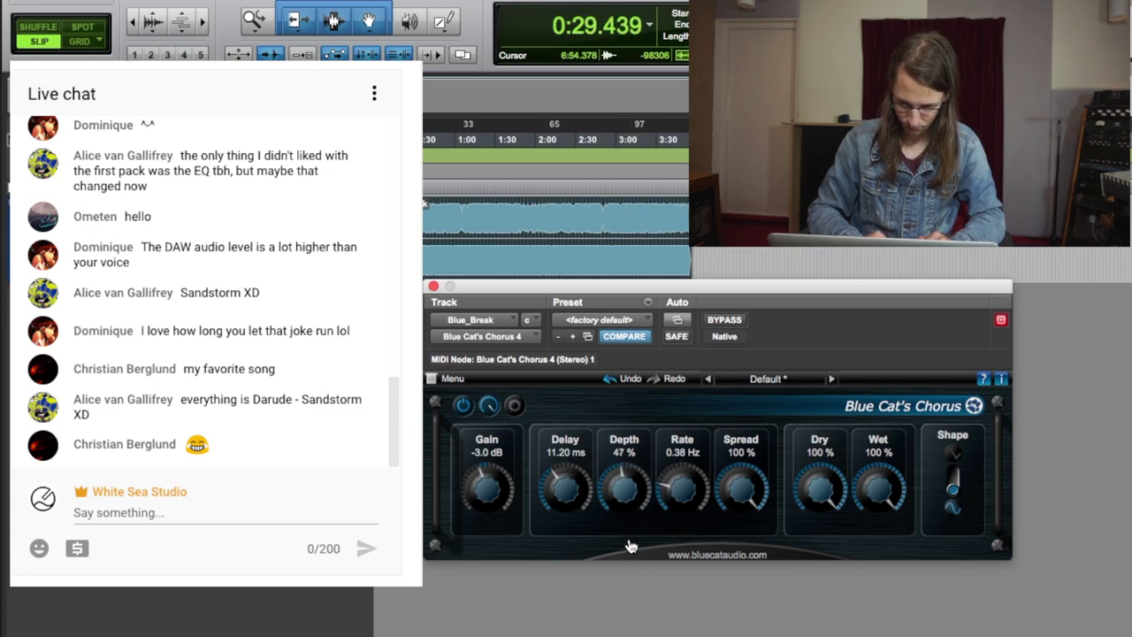
{"action": "left_click_drag", "start_coordinate": [678, 487], "coordinate": [686, 511]}
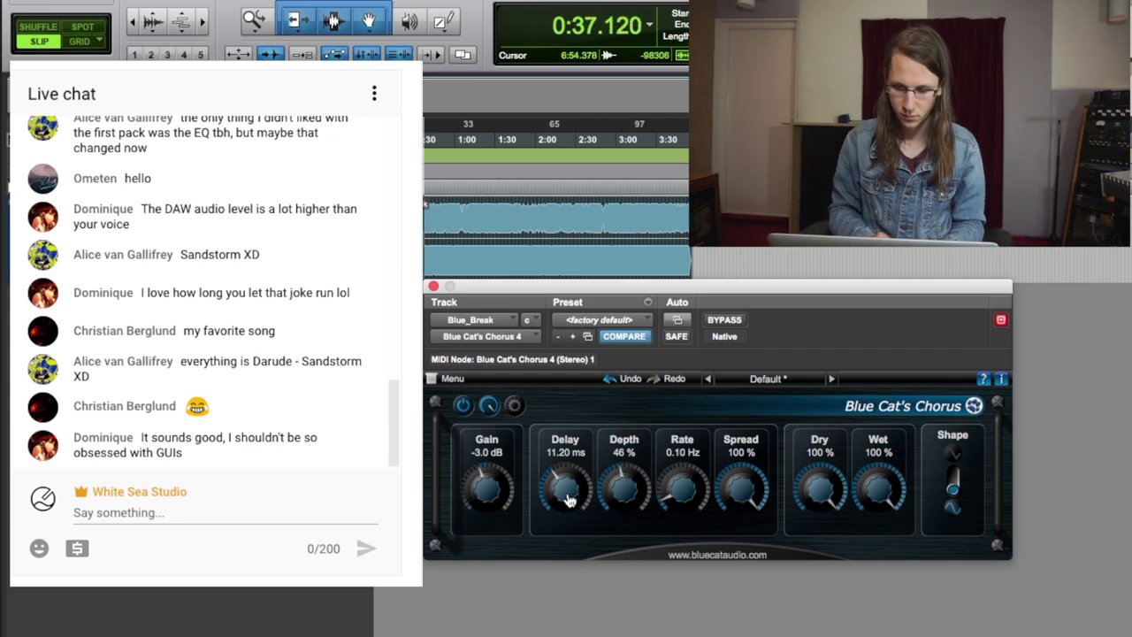
{"action": "mouse_move", "coordinate": [569, 500]}
{"action": "left_mouse_down"}
{"action": "mouse_move", "coordinate": [587, 622]}
{"action": "mouse_move", "coordinate": [566, 508]}
{"action": "left_mouse_up"}
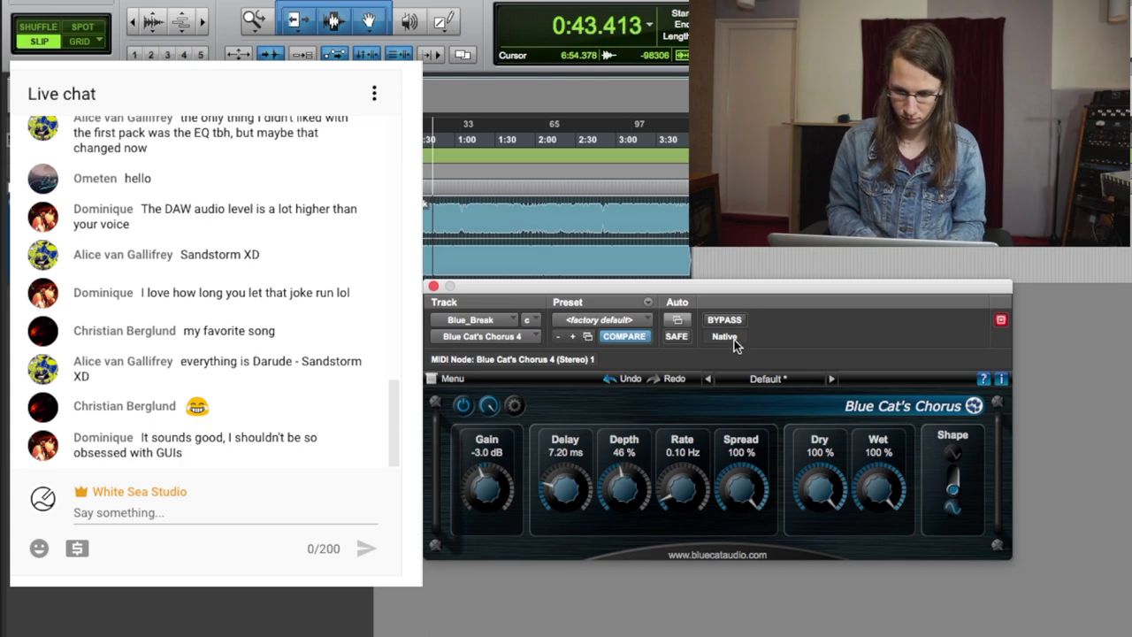
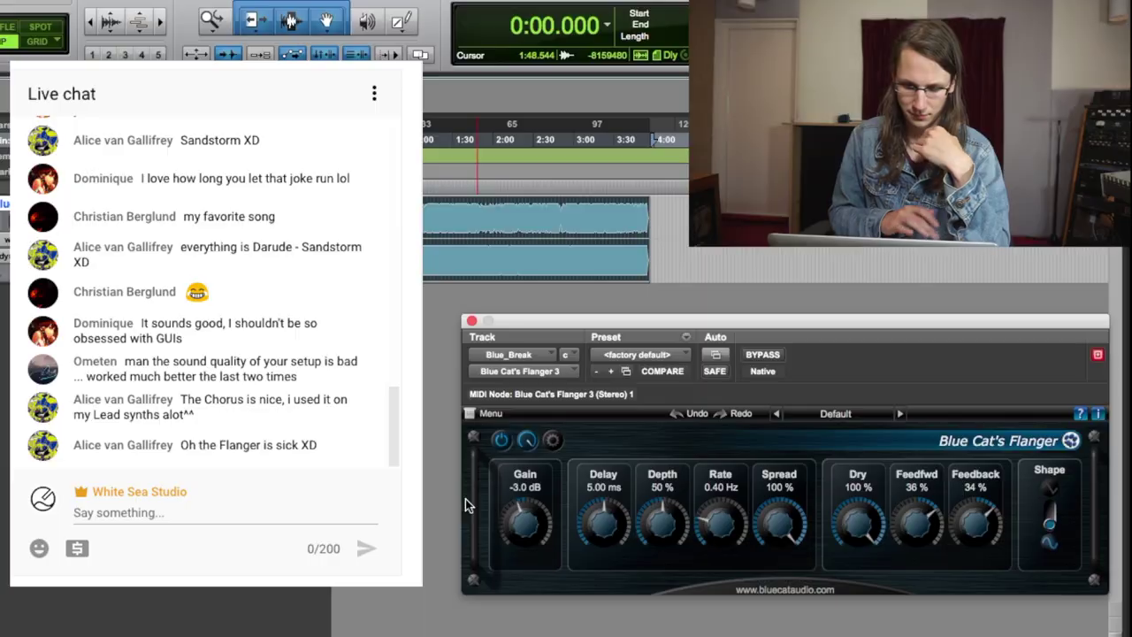
Step: Play the Blue_Break track through Blue Cat's Flanger, lowering the rate to 0.14 Hz and adjusting the depth
{"action": "key", "text": "space"}
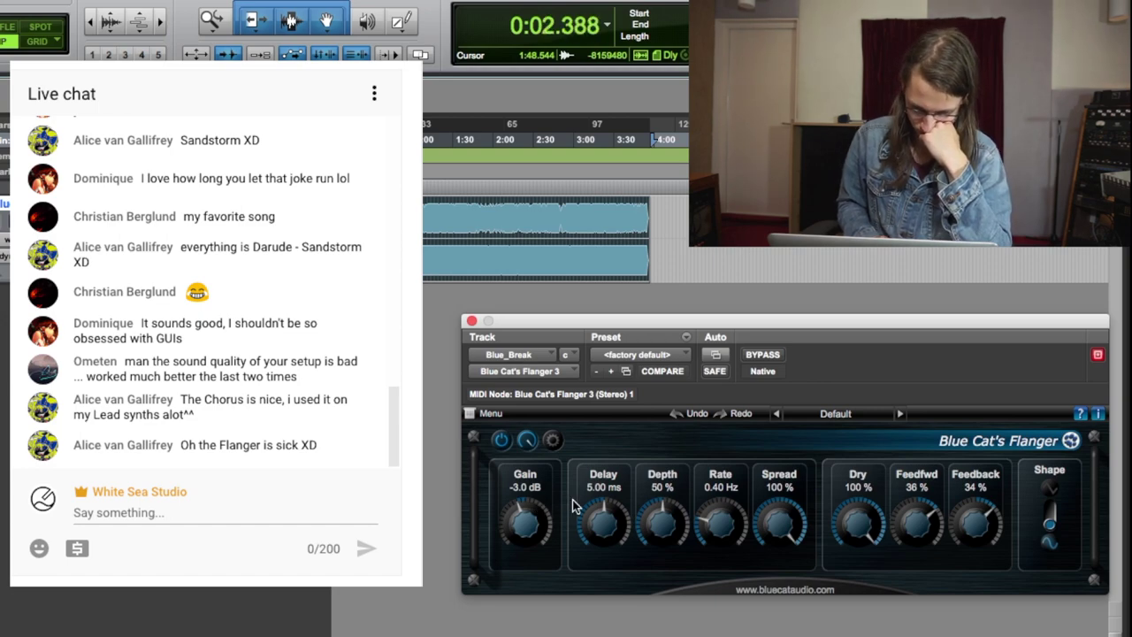
{"action": "left_click_drag", "start_coordinate": [712, 521], "coordinate": [712, 531]}
{"action": "scroll", "coordinate": [662, 525], "scroll_direction": "down", "scroll_amount": 5}
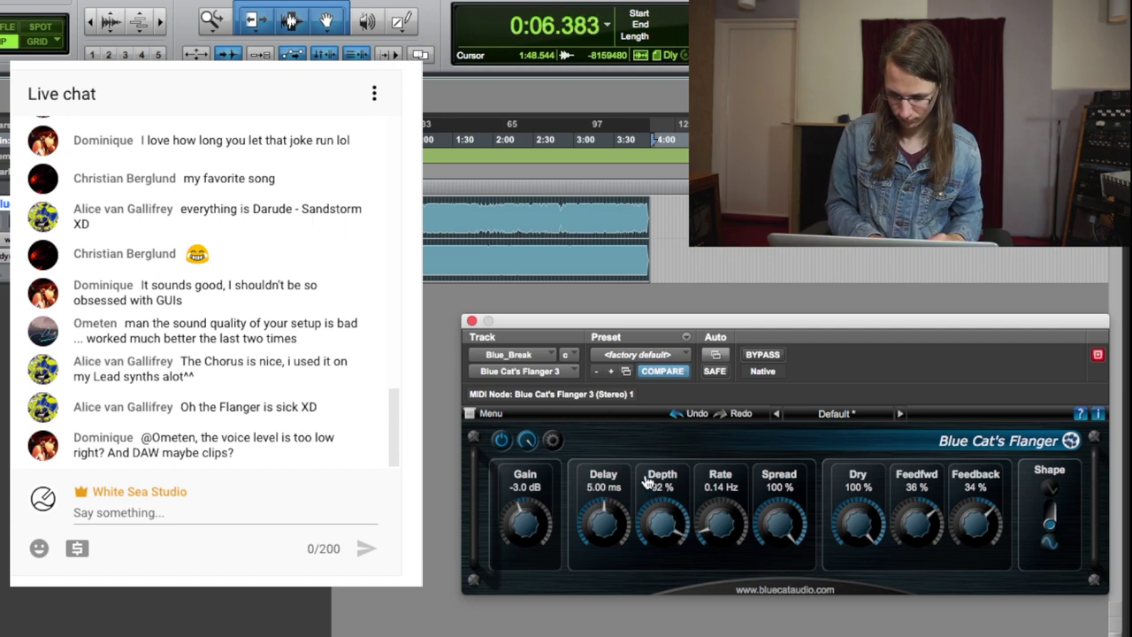
{"action": "left_click_drag", "start_coordinate": [648, 482], "coordinate": [655, 429]}
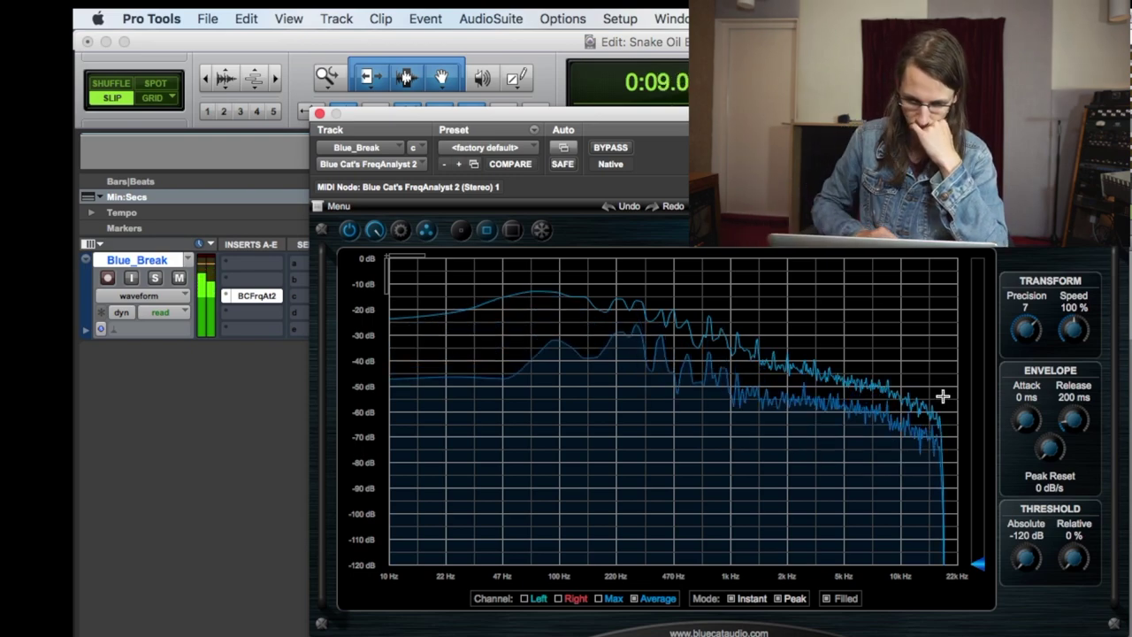
Step: Try freezing and resuming the FreqAnalyst spectrum display, and enlarge and reposition its plug-in window
{"action": "left_click", "coordinate": [541, 232]}
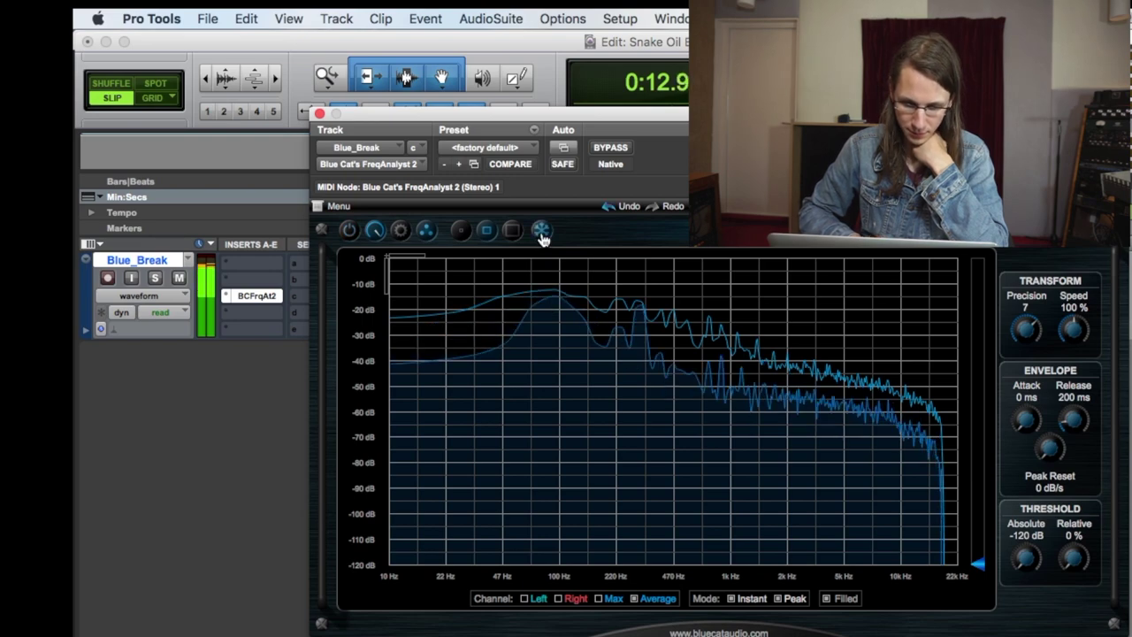
{"action": "left_click", "coordinate": [541, 231]}
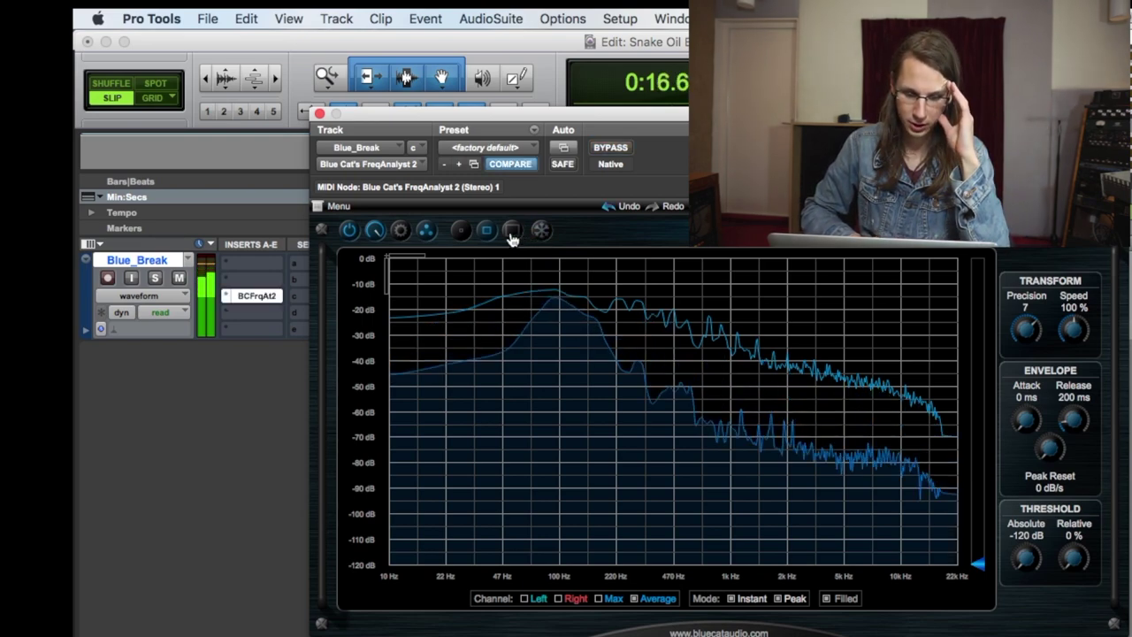
{"action": "left_click", "coordinate": [512, 230]}
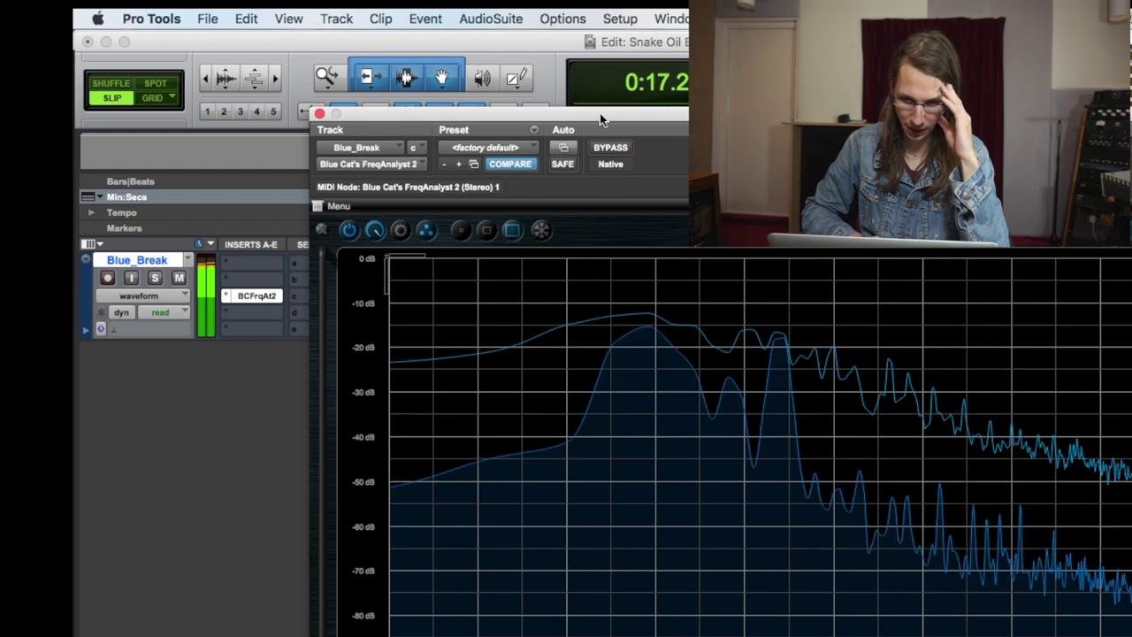
{"action": "left_click_drag", "start_coordinate": [600, 114], "coordinate": [349, 15]}
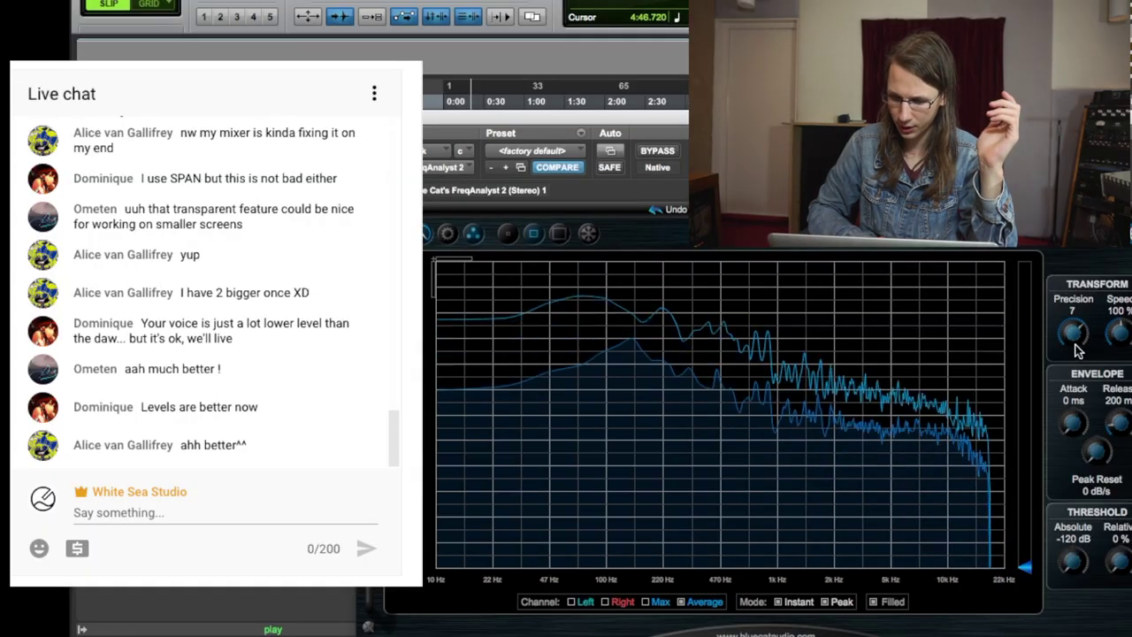
Step: Set the FreqAnalyst transform precision to 10 and its speed to 103 %
{"action": "left_click", "coordinate": [1076, 332]}
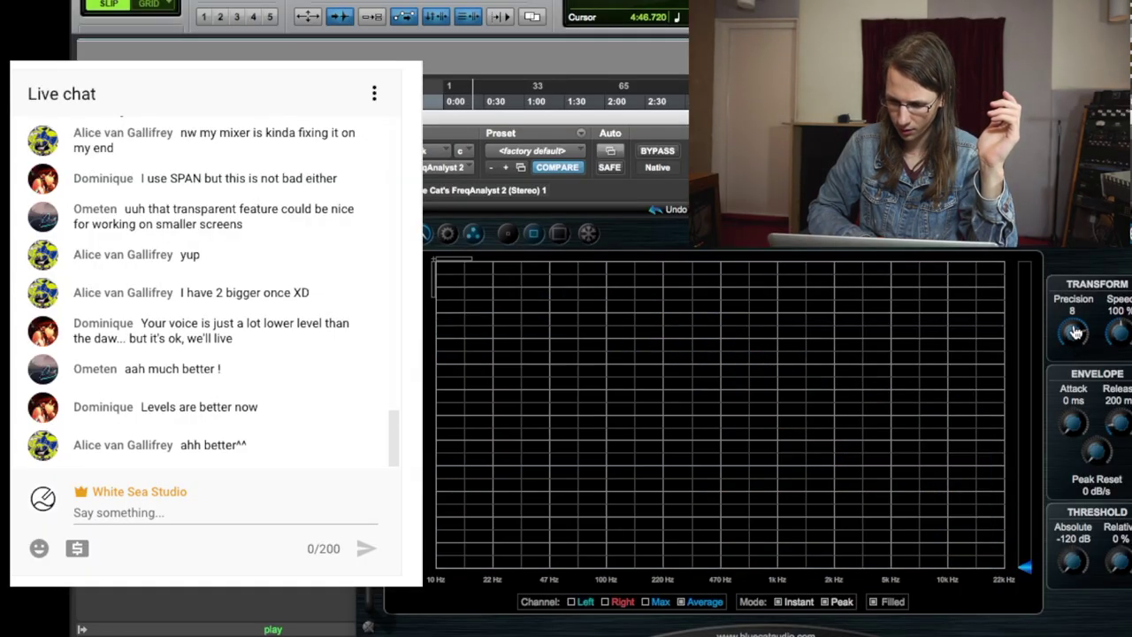
{"action": "scroll", "coordinate": [1076, 332], "scroll_direction": "up", "scroll_amount": 2}
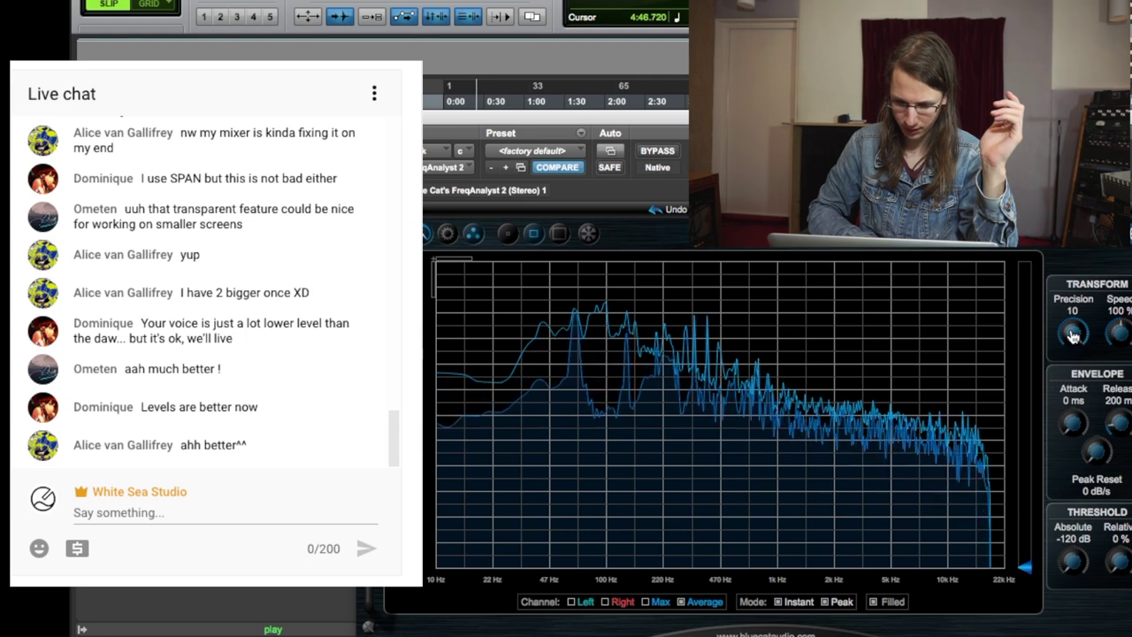
{"action": "left_click_drag", "start_coordinate": [1082, 329], "coordinate": [1082, 371]}
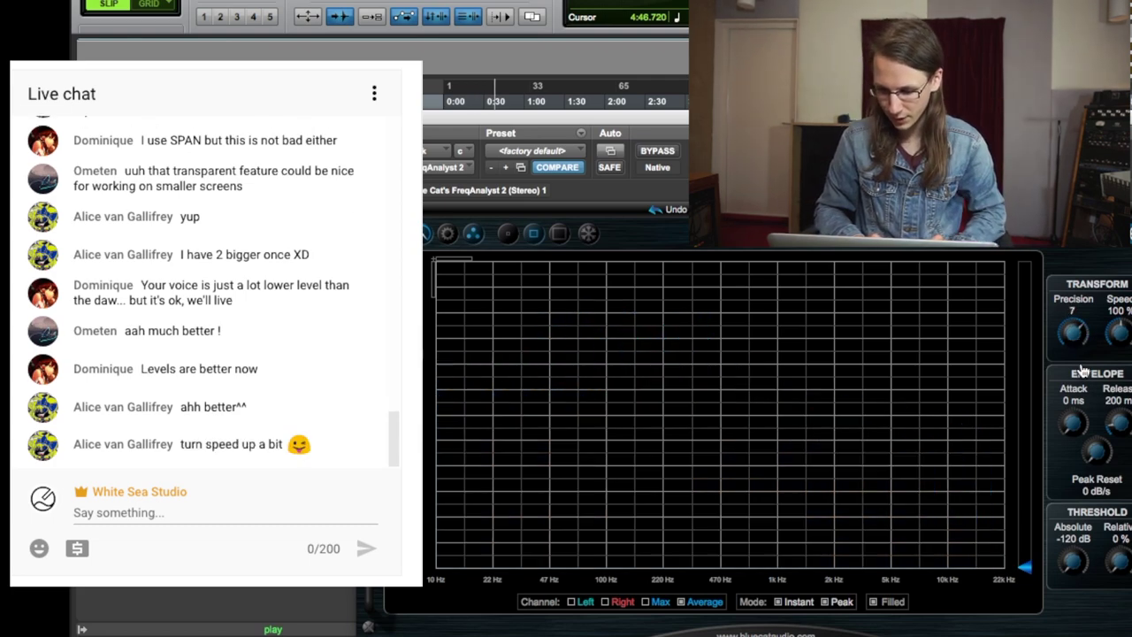
{"action": "left_click_drag", "start_coordinate": [1119, 332], "coordinate": [1126, 400]}
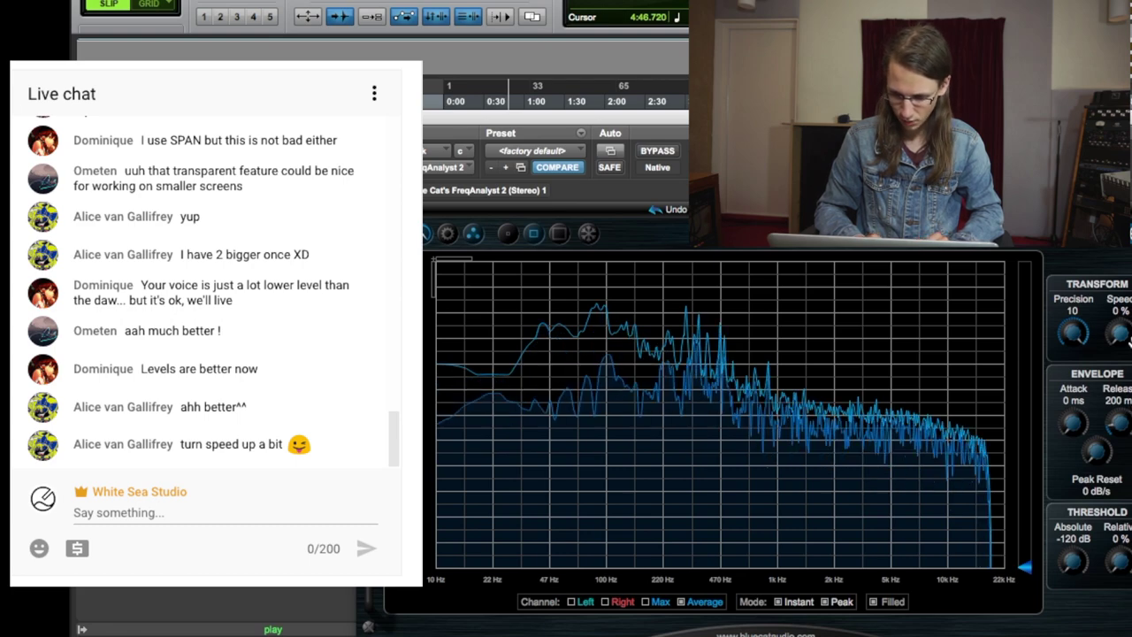
{"action": "left_click_drag", "start_coordinate": [1128, 345], "coordinate": [1091, 378]}
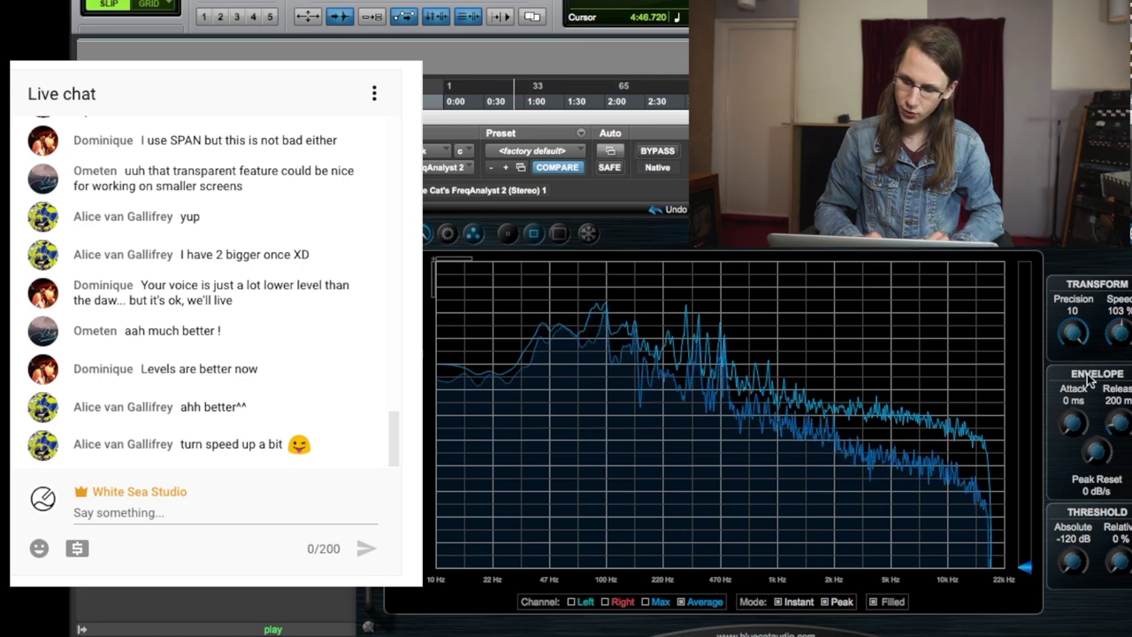
Step: Set the FreqAnalyst precision to 7 and adjust the envelope attack time
{"action": "left_click_drag", "start_coordinate": [1074, 332], "coordinate": [1079, 397]}
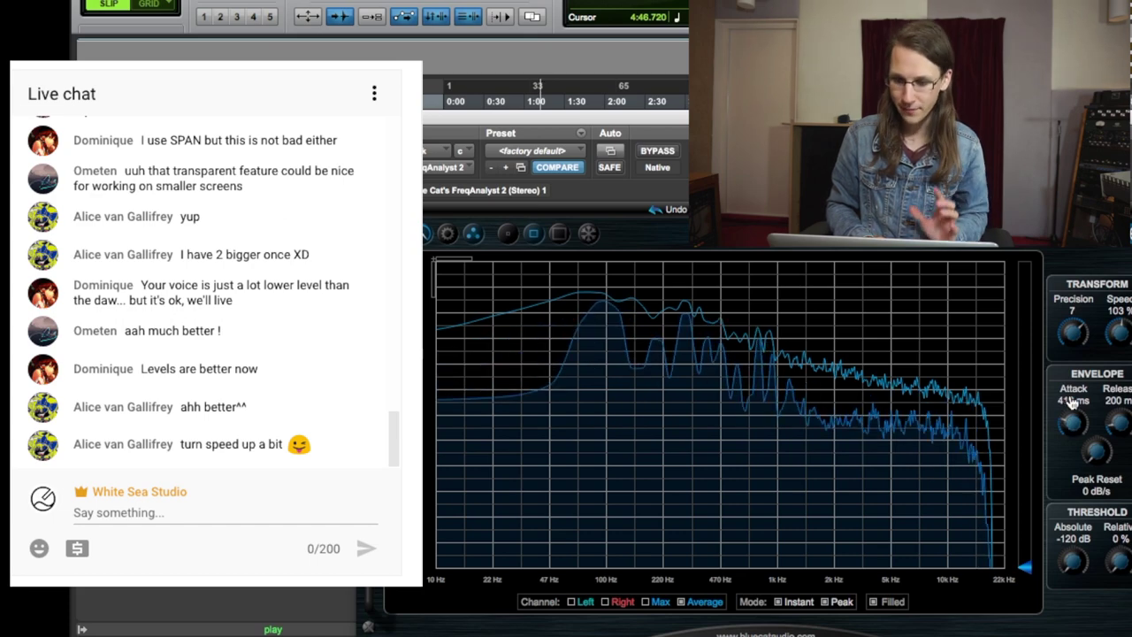
{"action": "left_click_drag", "start_coordinate": [1079, 429], "coordinate": [1117, 423]}
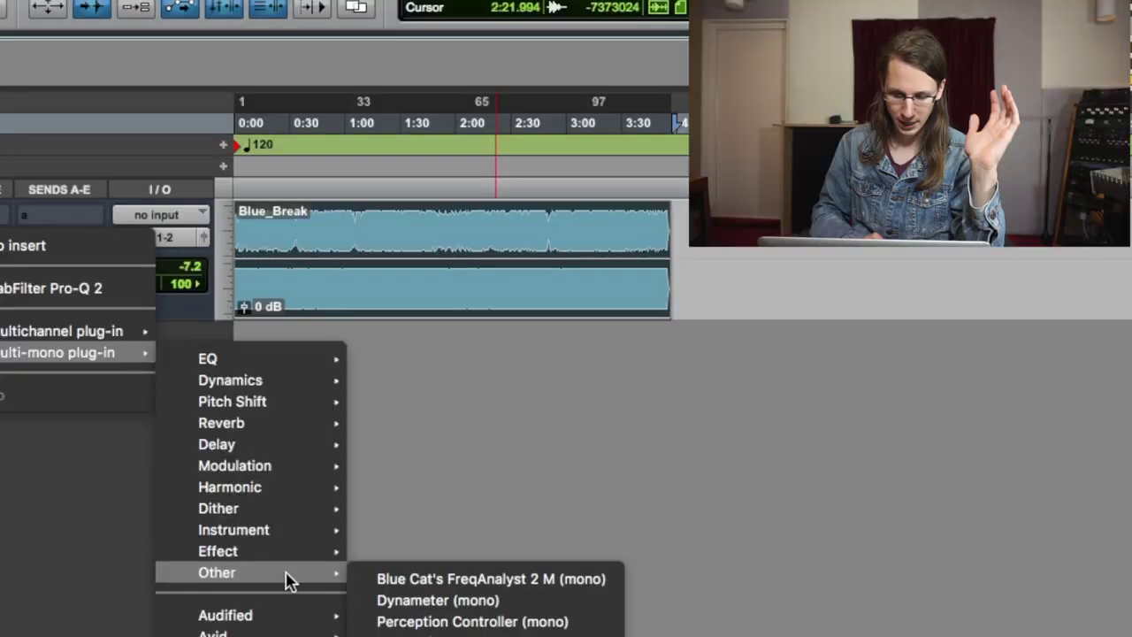
Step: Try the multi-mono Trim plug-in on the Blue_Break track with a gain of +0.1 dB, and remove it from the inserts
{"action": "left_click", "coordinate": [443, 629]}
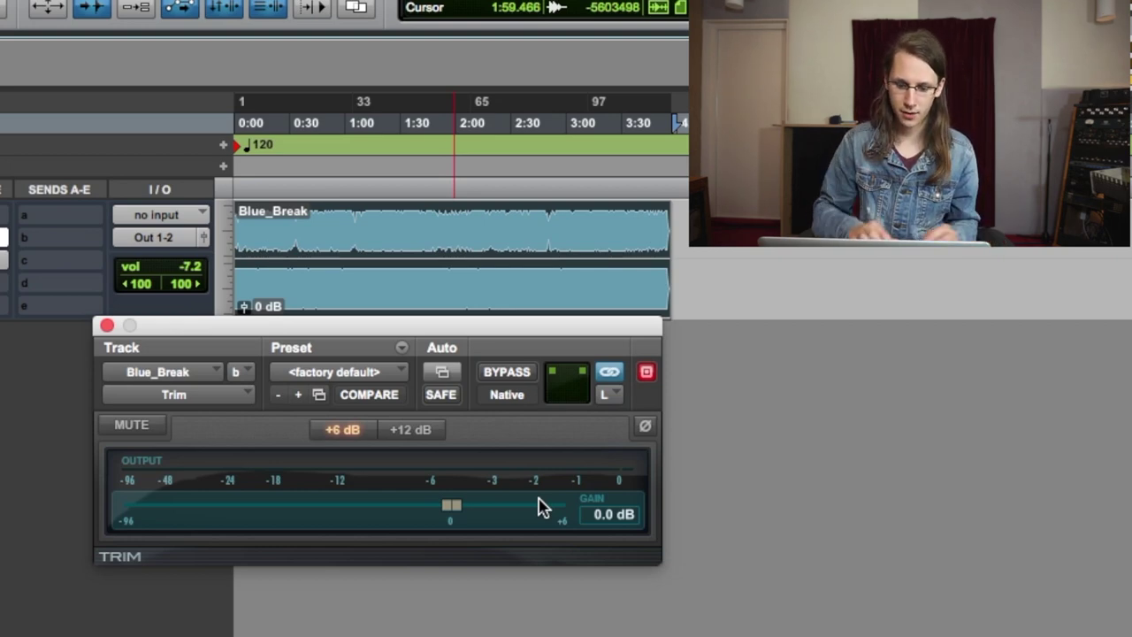
{"action": "left_click_drag", "start_coordinate": [452, 513], "coordinate": [453, 513]}
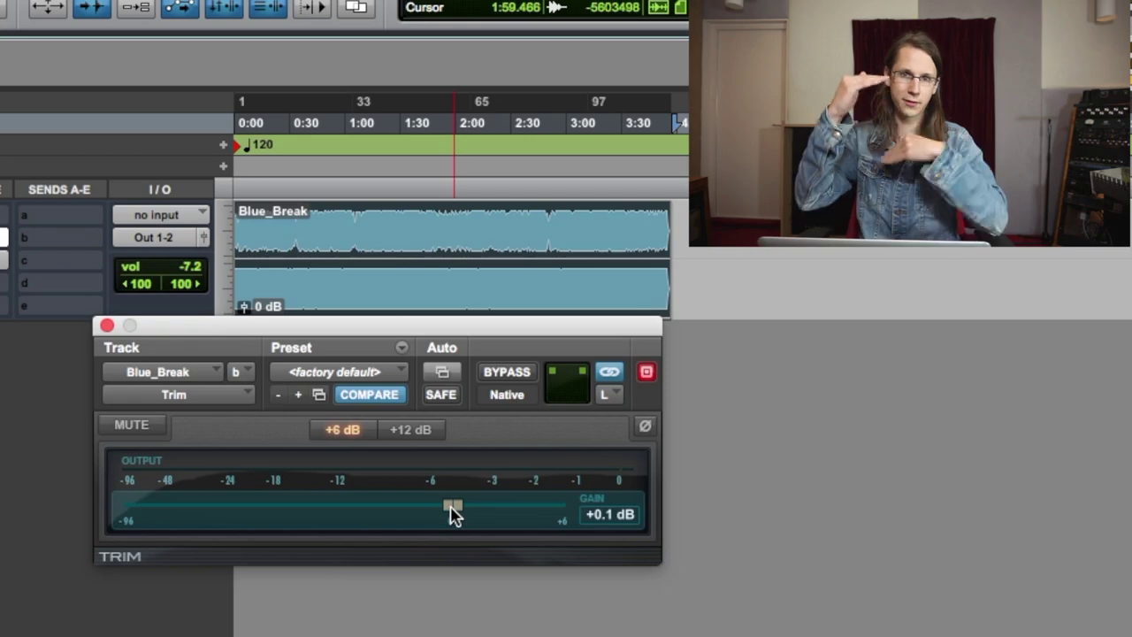
{"action": "left_click", "coordinate": [107, 326]}
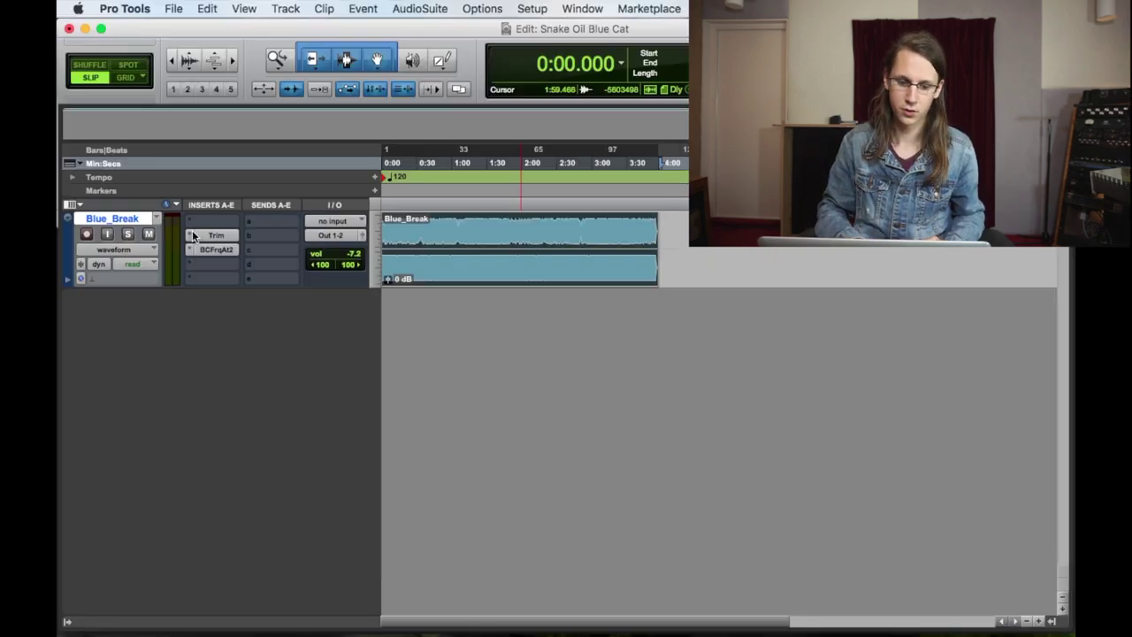
{"action": "left_click", "coordinate": [192, 235]}
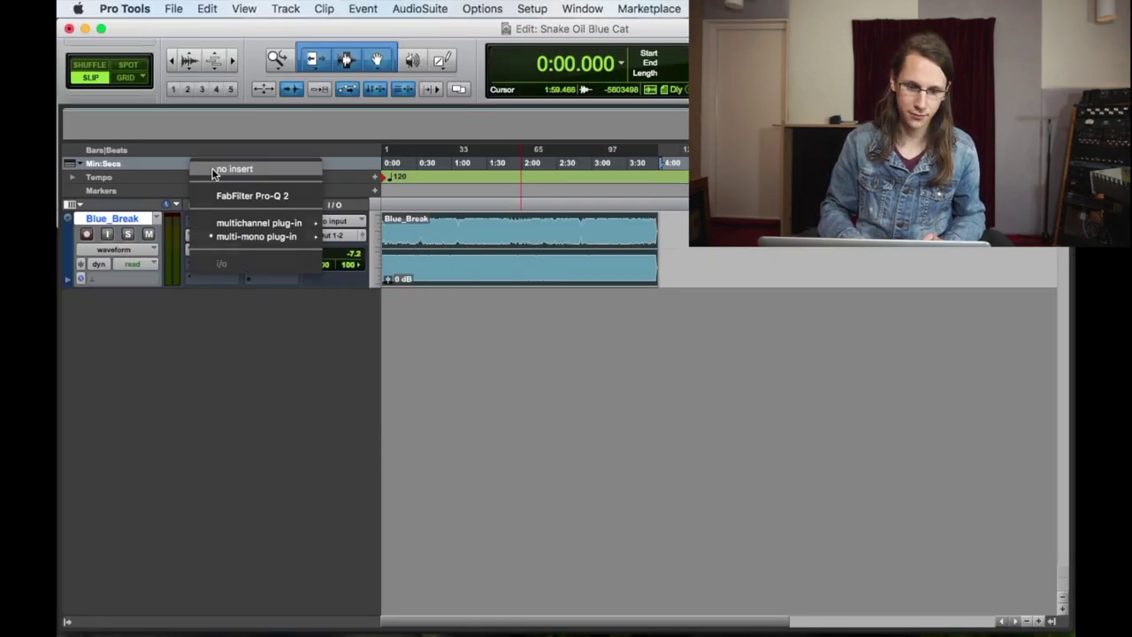
{"action": "left_click", "coordinate": [214, 170]}
Step: Replace the FreqAnalyst insert on Blue_Break with the stereo Blue Cat's Gain 3 and move its window aside
{"action": "left_click", "coordinate": [192, 251]}
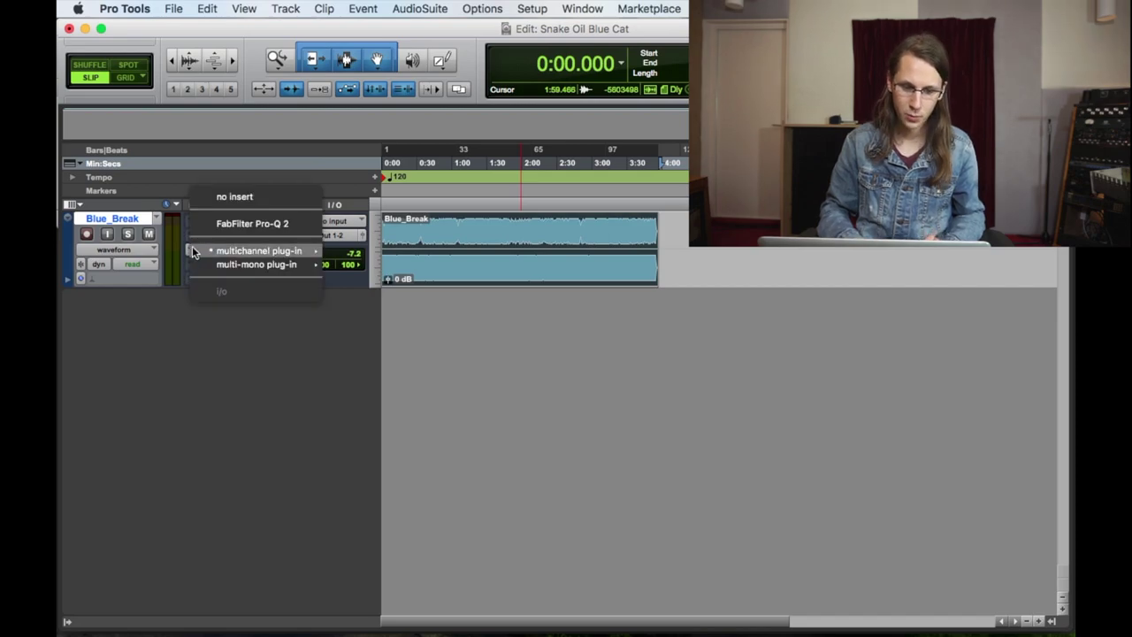
{"action": "left_click", "coordinate": [496, 372]}
{"action": "left_click_drag", "start_coordinate": [421, 292], "coordinate": [757, 196]}
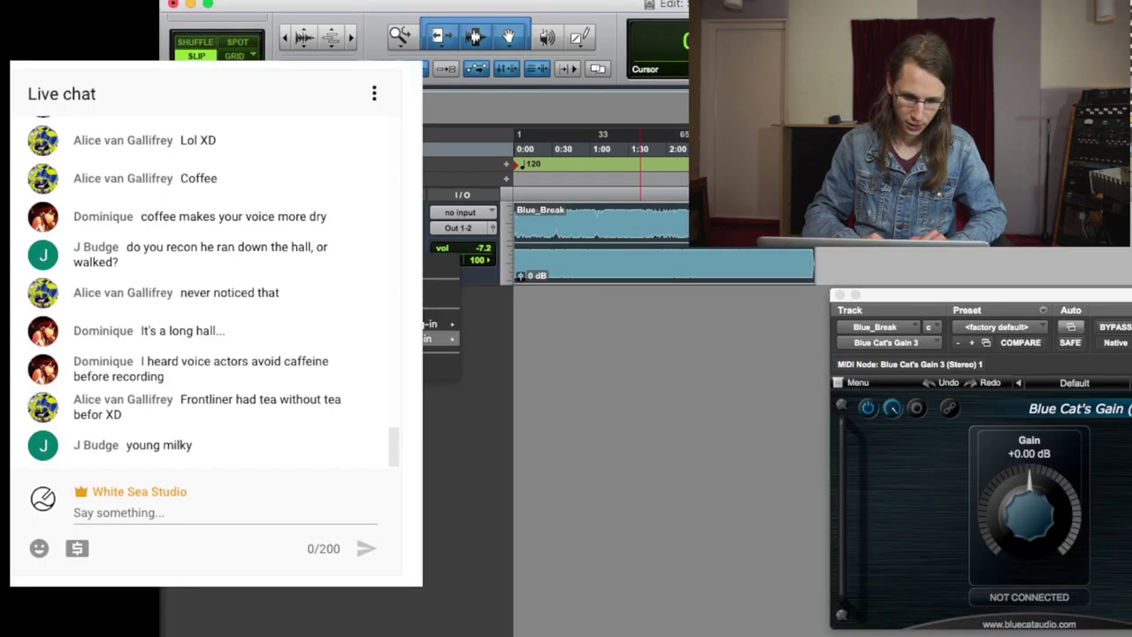
Step: Insert Blue Cat's Gain 3 Dual in the fourth insert slot of the Blue_Break track
{"action": "mouse_move", "coordinate": [442, 324]}
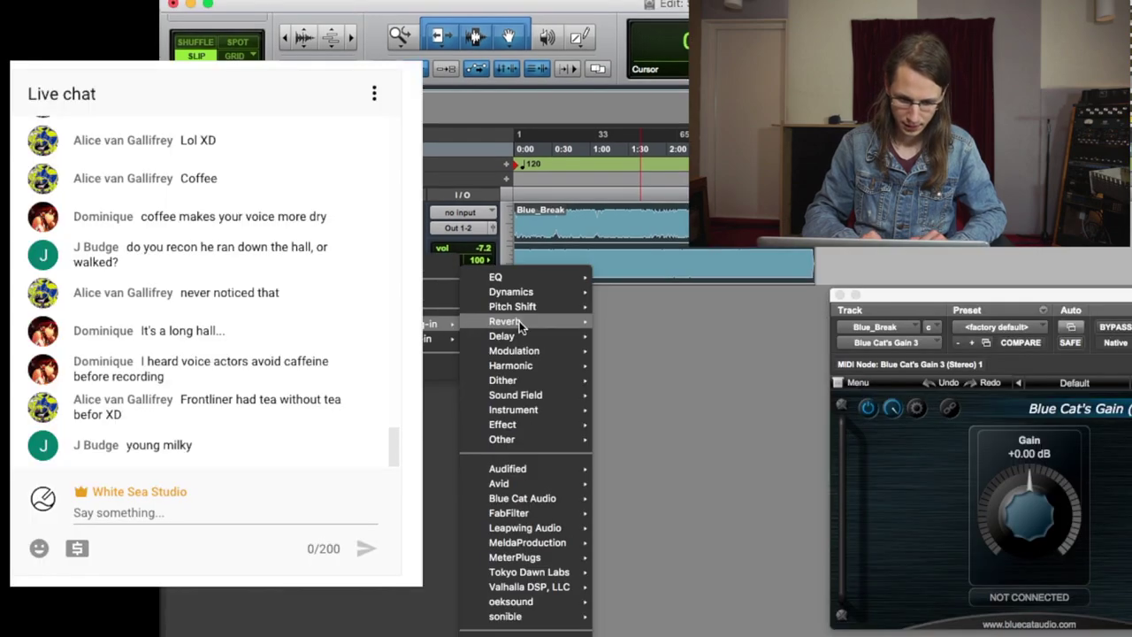
{"action": "mouse_move", "coordinate": [522, 498]}
{"action": "left_click", "coordinate": [688, 562]}
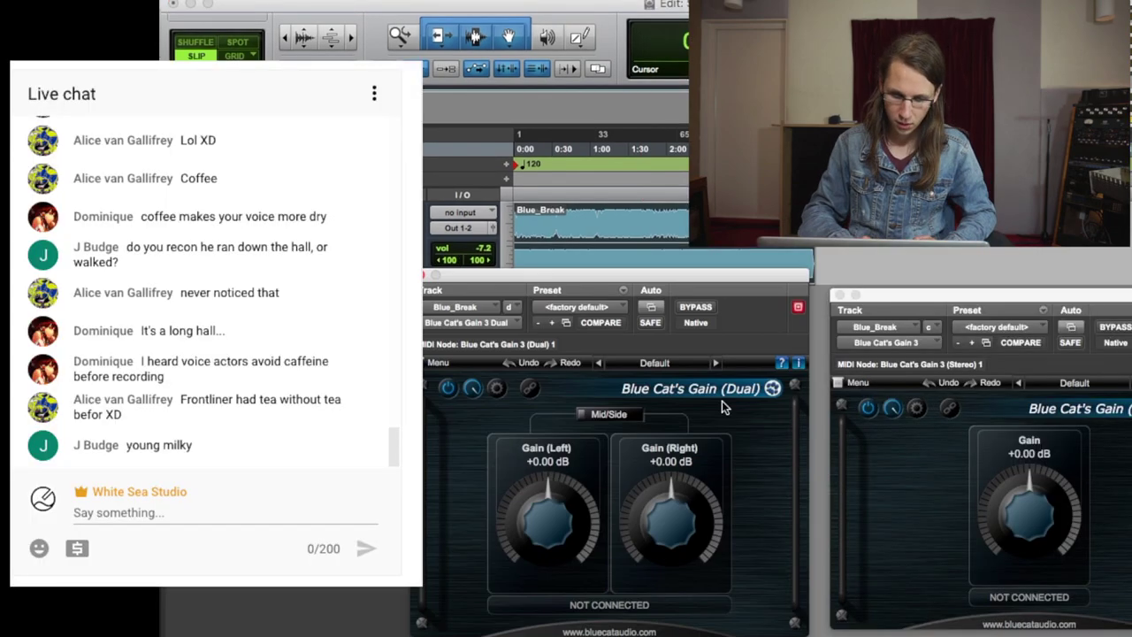
Step: Try the left and right gain knobs, lowering the right channel to -8 dB, and return both to 0 dB
{"action": "left_click_drag", "start_coordinate": [558, 526], "coordinate": [552, 532]}
{"action": "left_click", "coordinate": [560, 525], "text": "alt"}
{"action": "left_click_drag", "start_coordinate": [671, 538], "coordinate": [673, 536]}
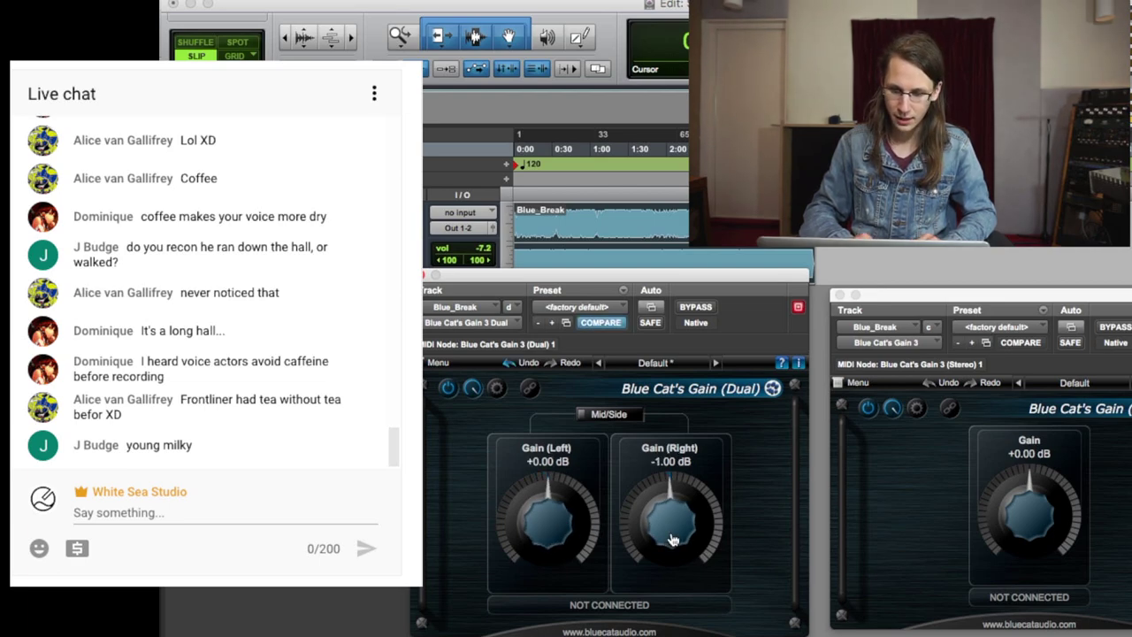
{"action": "left_click", "coordinate": [672, 537], "text": "alt"}
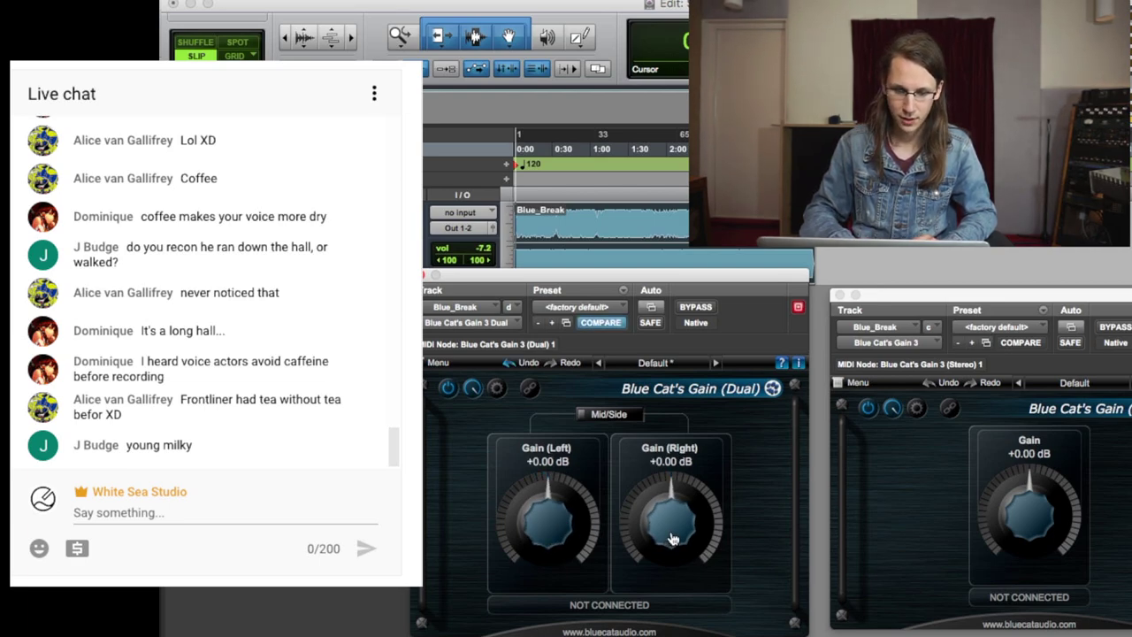
{"action": "mouse_move", "coordinate": [673, 539]}
{"action": "left_mouse_down"}
{"action": "mouse_move", "coordinate": [678, 496]}
{"action": "mouse_move", "coordinate": [678, 533]}
{"action": "left_mouse_up"}
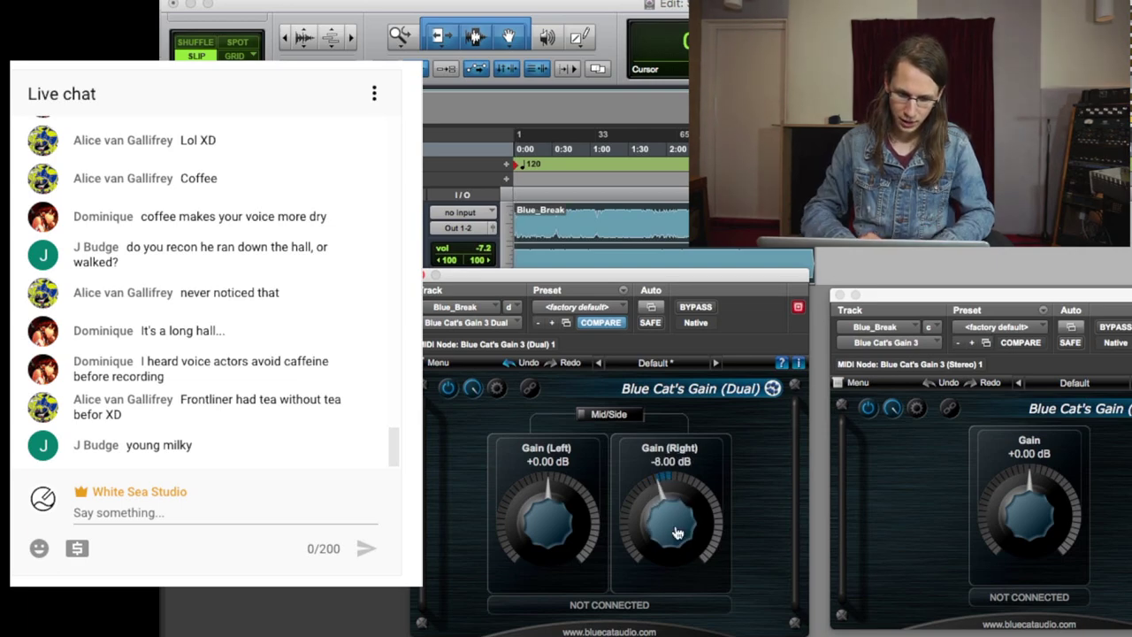
{"action": "scroll", "coordinate": [677, 533], "scroll_direction": "up", "scroll_amount": 5}
{"action": "scroll", "coordinate": [678, 532], "scroll_direction": "up", "scroll_amount": 1}
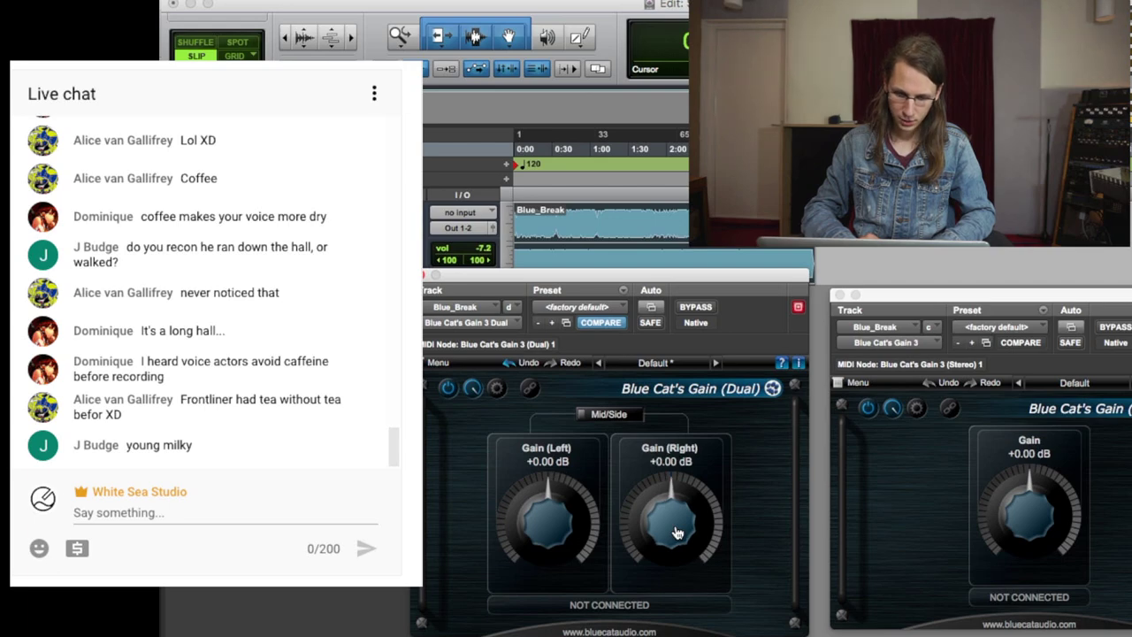
Step: Enter an exact gain of -0.5 dB for the right channel
{"action": "double_click", "coordinate": [674, 538]}
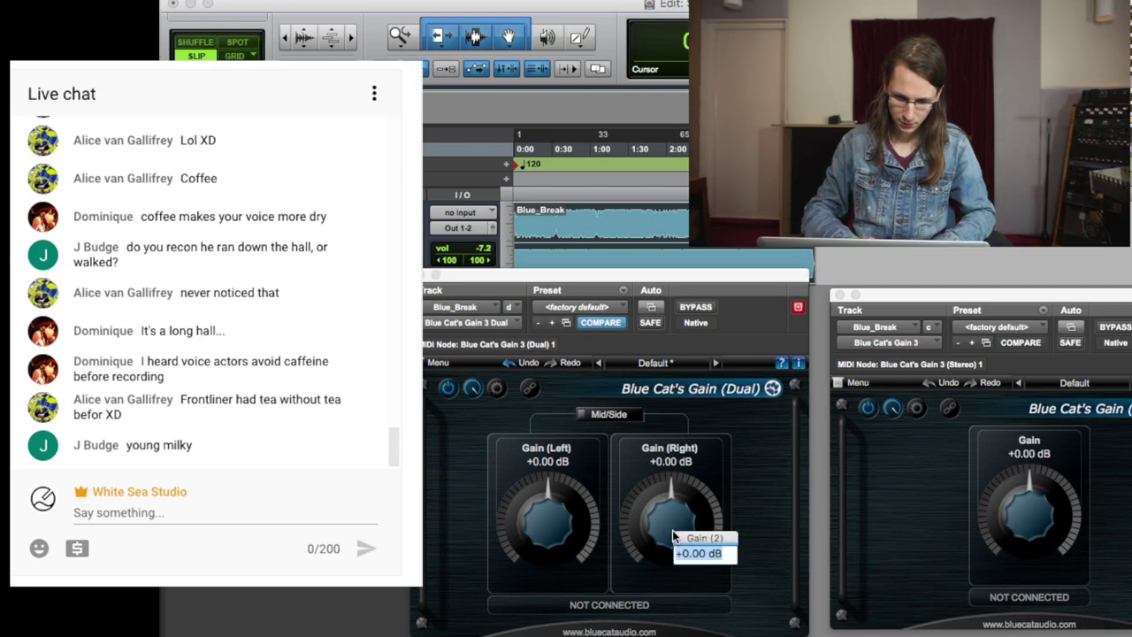
{"action": "type", "text": "-"}
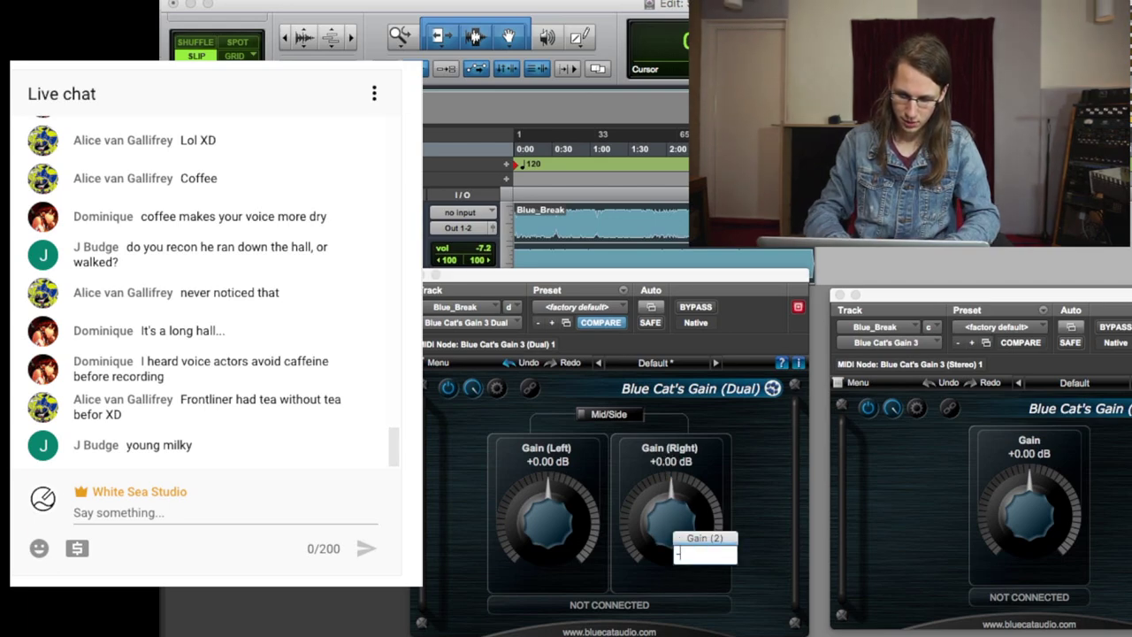
{"action": "type", "text": "0.5"}
{"action": "key", "text": "Return"}
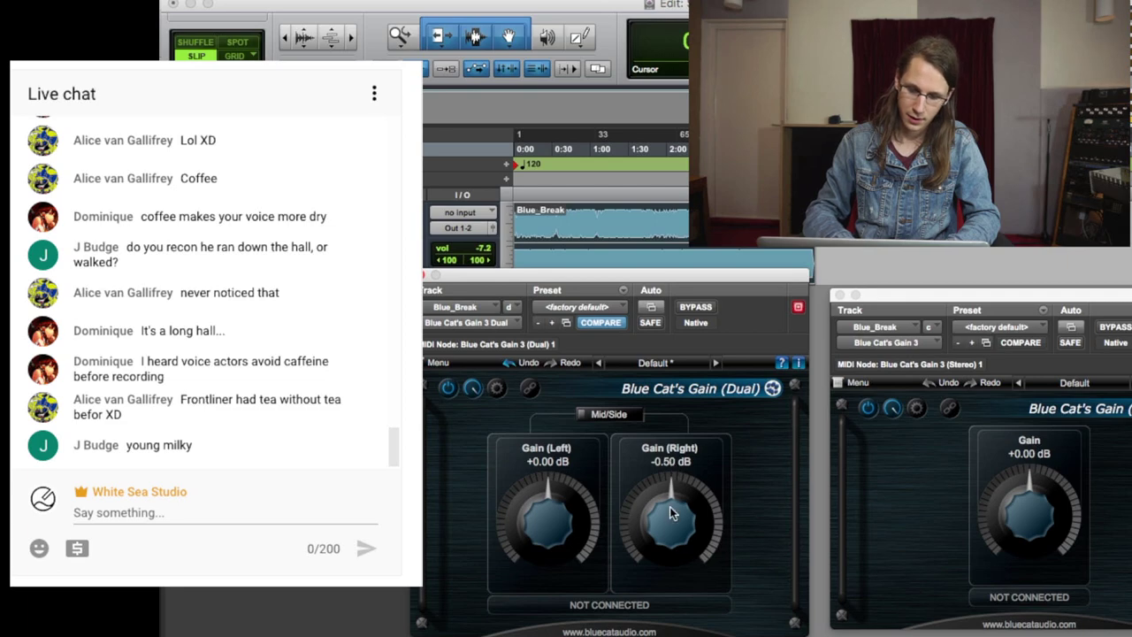
Step: Enter another exact gain value for the right channel and select the plug-in's connection status field
{"action": "double_click", "coordinate": [670, 511]}
{"action": "type", "text": "1"}
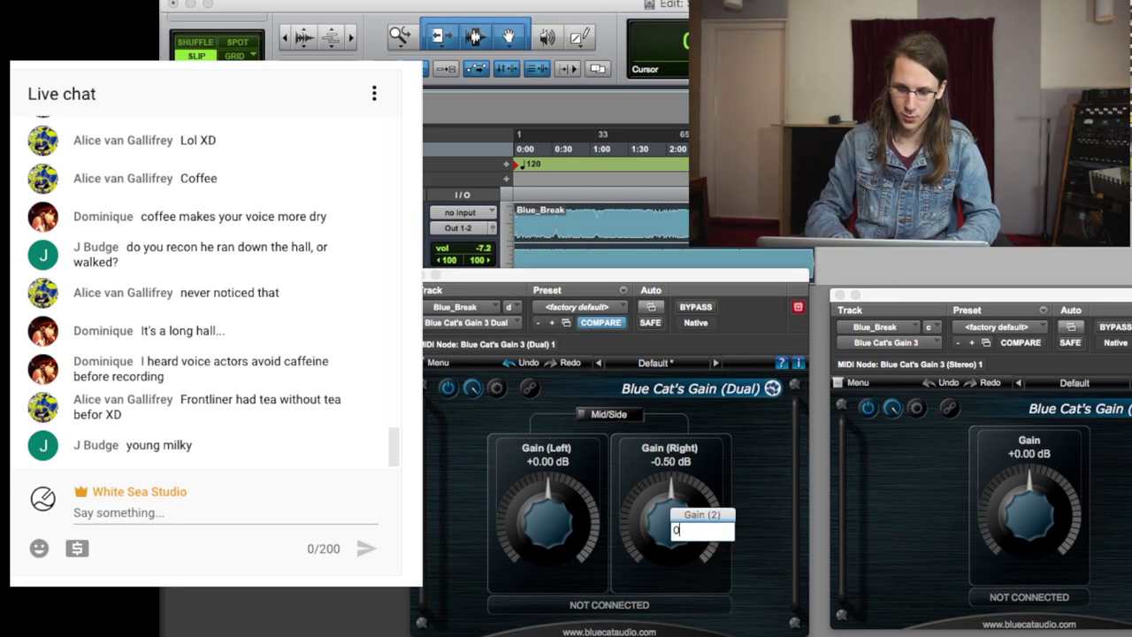
{"action": "key", "text": "Return"}
{"action": "left_click", "coordinate": [599, 607]}
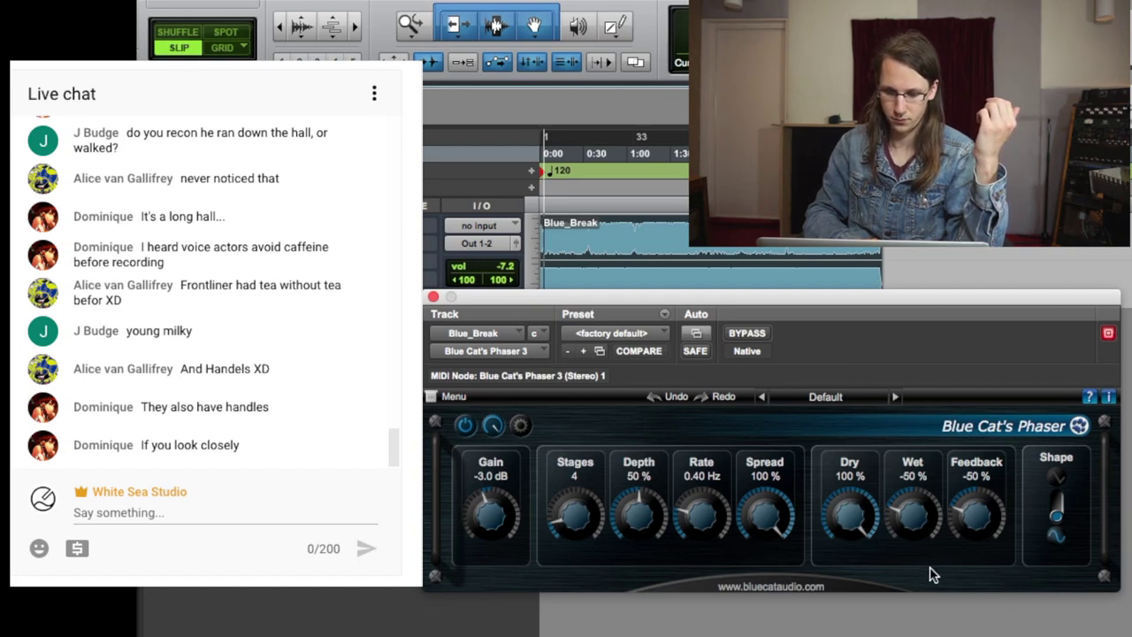
Step: Set Blue Cat's Phaser to -28 % feedback, 100 % depth, 0.04 Hz rate and 10 stages while the track plays
{"action": "mouse_move", "coordinate": [960, 525]}
{"action": "left_mouse_down"}
{"action": "mouse_move", "coordinate": [973, 453]}
{"action": "mouse_move", "coordinate": [959, 513]}
{"action": "left_mouse_up"}
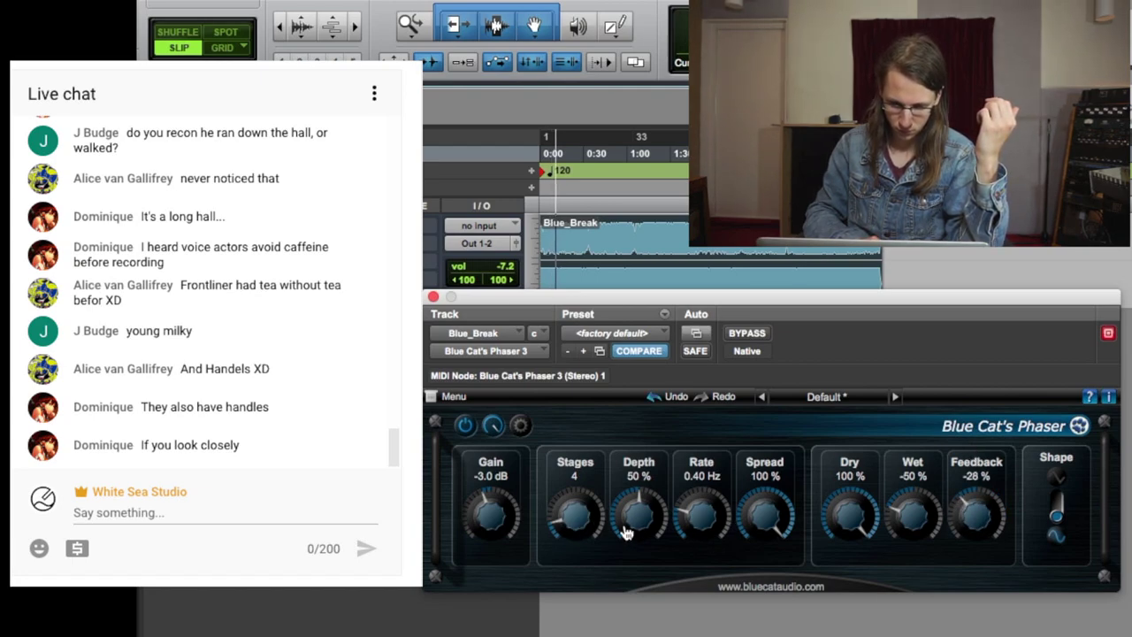
{"action": "left_click_drag", "start_coordinate": [631, 523], "coordinate": [628, 463]}
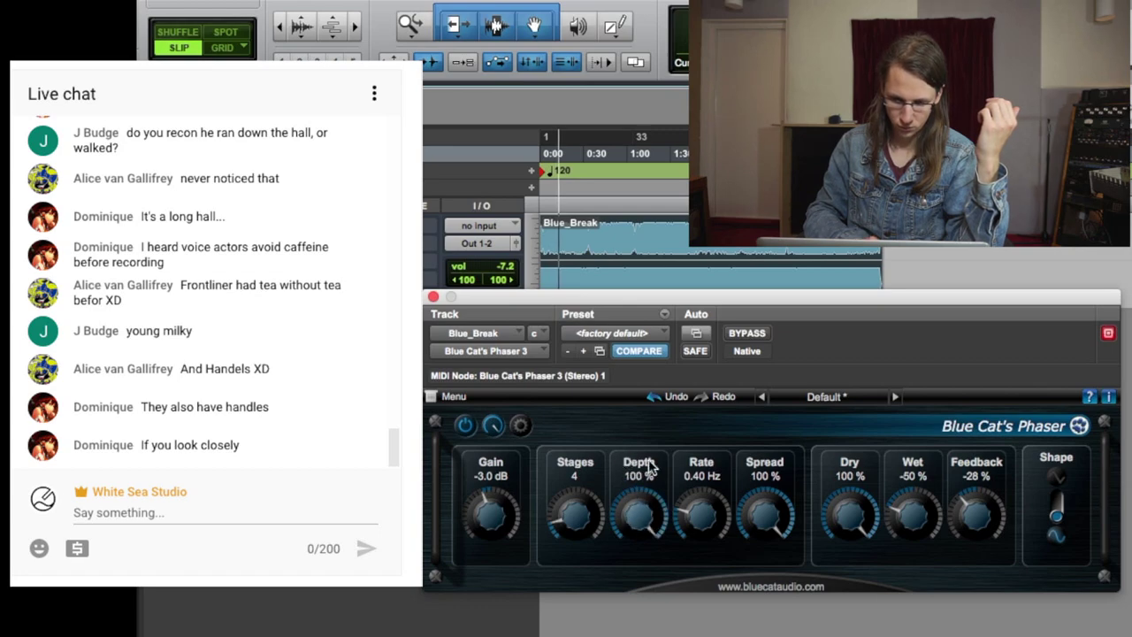
{"action": "left_click_drag", "start_coordinate": [698, 505], "coordinate": [702, 543]}
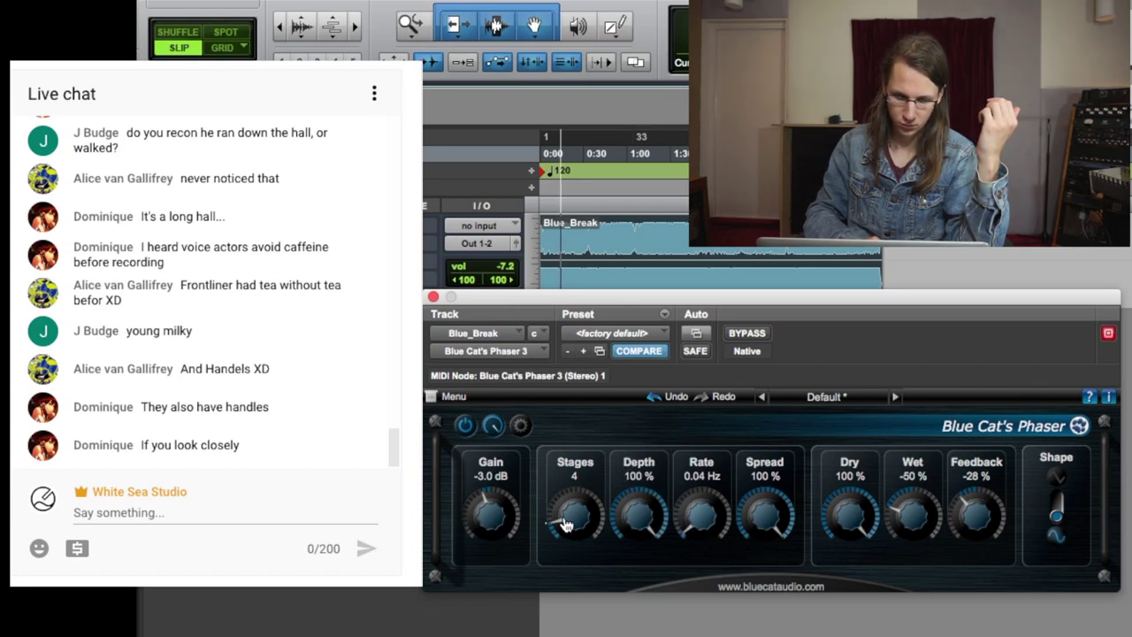
{"action": "left_click_drag", "start_coordinate": [567, 525], "coordinate": [576, 481]}
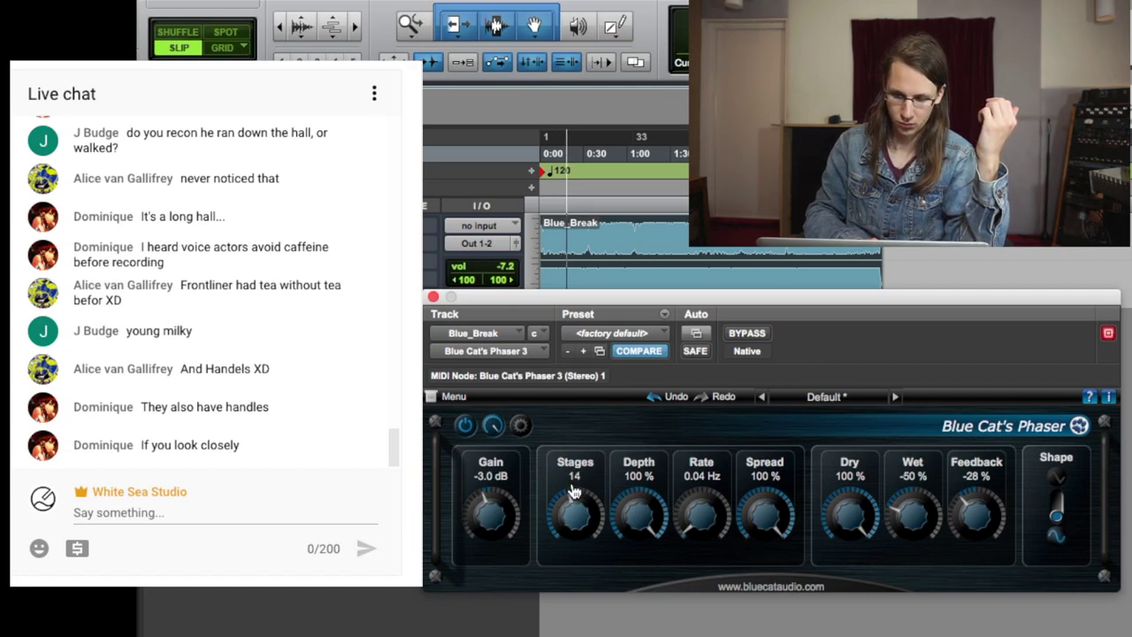
{"action": "left_click_drag", "start_coordinate": [574, 492], "coordinate": [571, 516]}
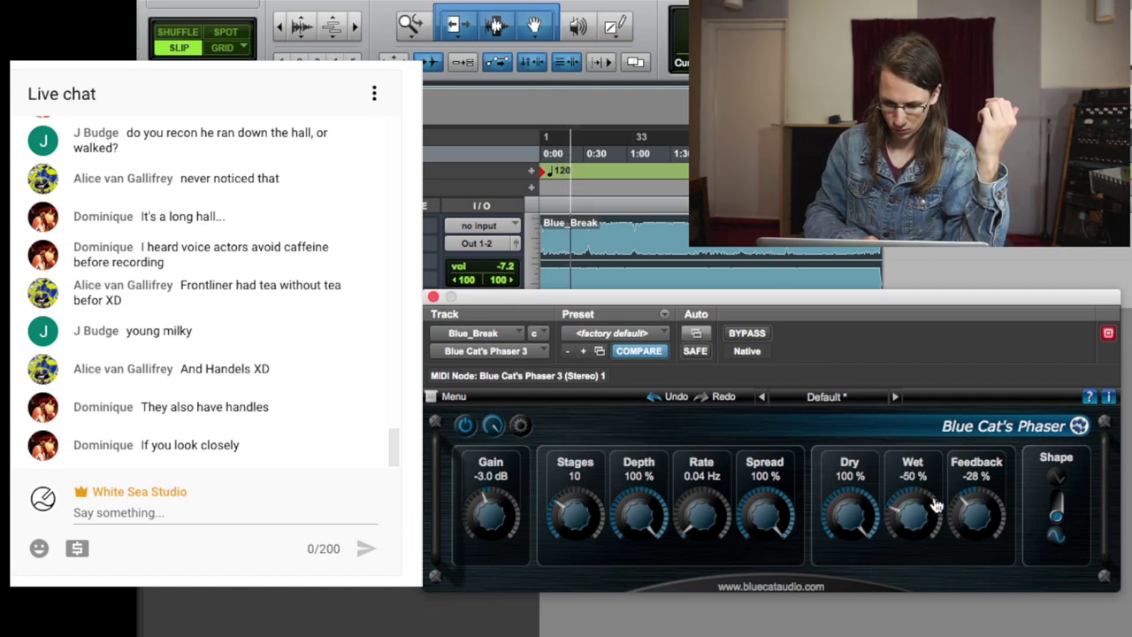
Step: Raise the phaser's wet level to 30 % and its feedback to 93 %
{"action": "left_click_drag", "start_coordinate": [915, 519], "coordinate": [914, 452]}
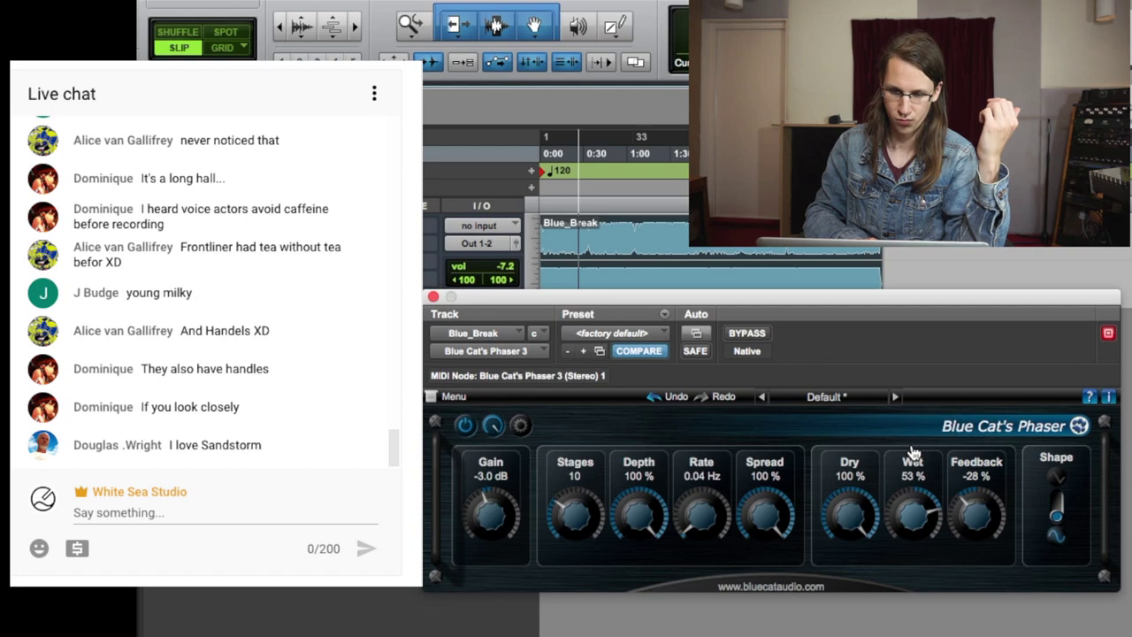
{"action": "mouse_move", "coordinate": [914, 452]}
{"action": "left_mouse_down"}
{"action": "mouse_move", "coordinate": [911, 479]}
{"action": "mouse_move", "coordinate": [912, 467]}
{"action": "left_mouse_up"}
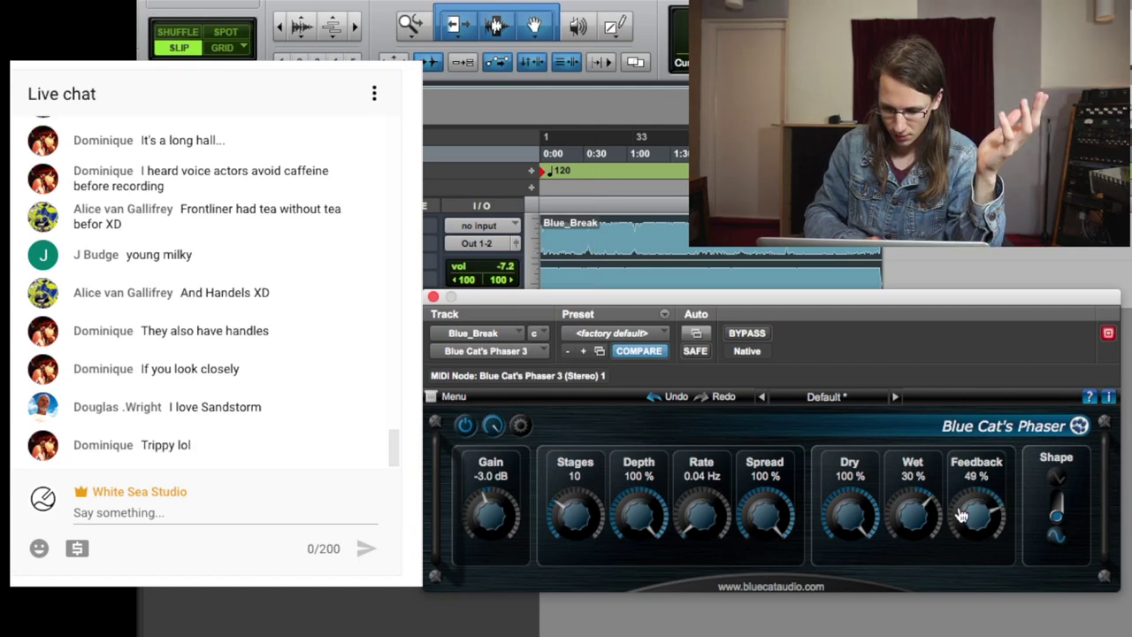
{"action": "mouse_move", "coordinate": [961, 519]}
{"action": "left_mouse_down"}
{"action": "mouse_move", "coordinate": [962, 487]}
{"action": "mouse_move", "coordinate": [978, 512]}
{"action": "left_mouse_up"}
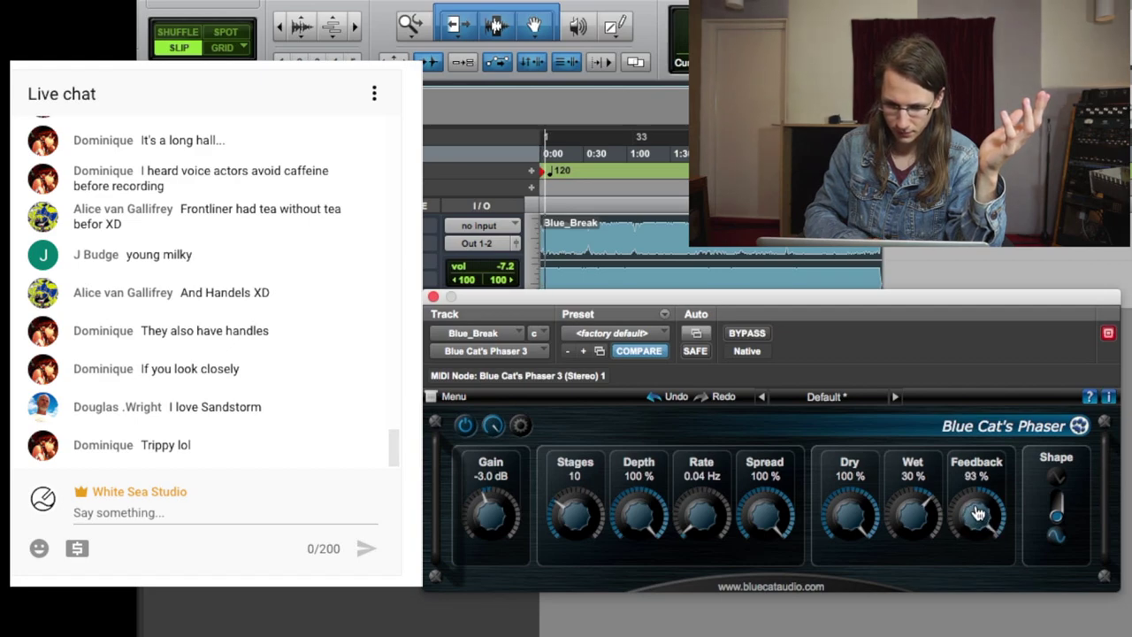
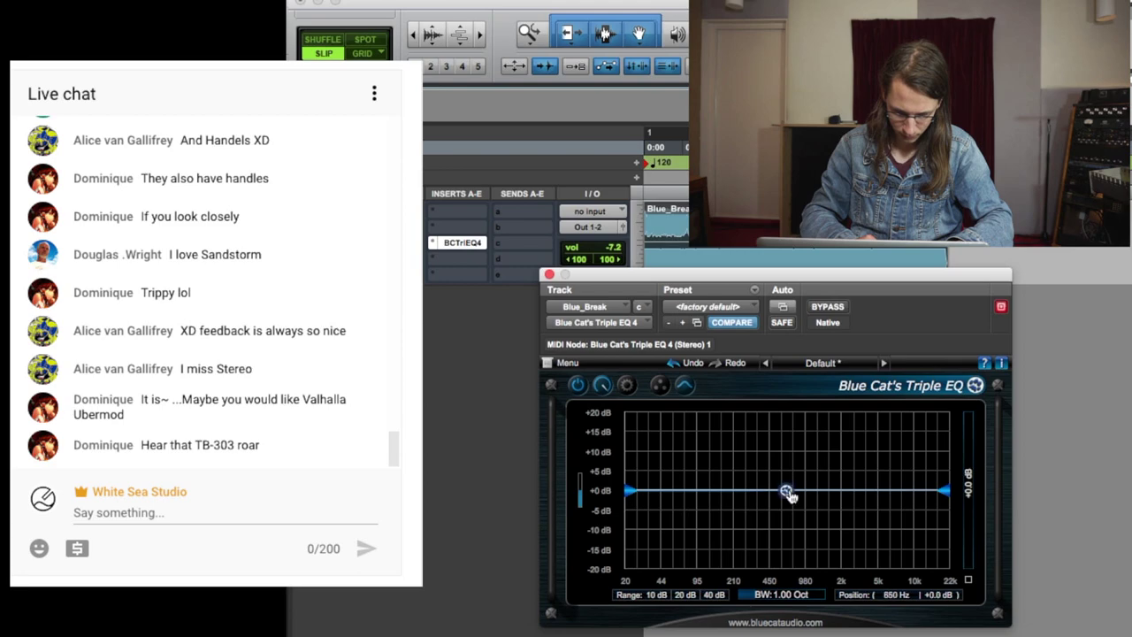
Step: Shape the Triple EQ curve with a low-shelf cut of about 4 dB, a mid peak boost of about 8 dB and a slight high-shelf lift
{"action": "left_click_drag", "start_coordinate": [742, 493], "coordinate": [743, 456]}
{"action": "left_click_drag", "start_coordinate": [629, 493], "coordinate": [629, 506]}
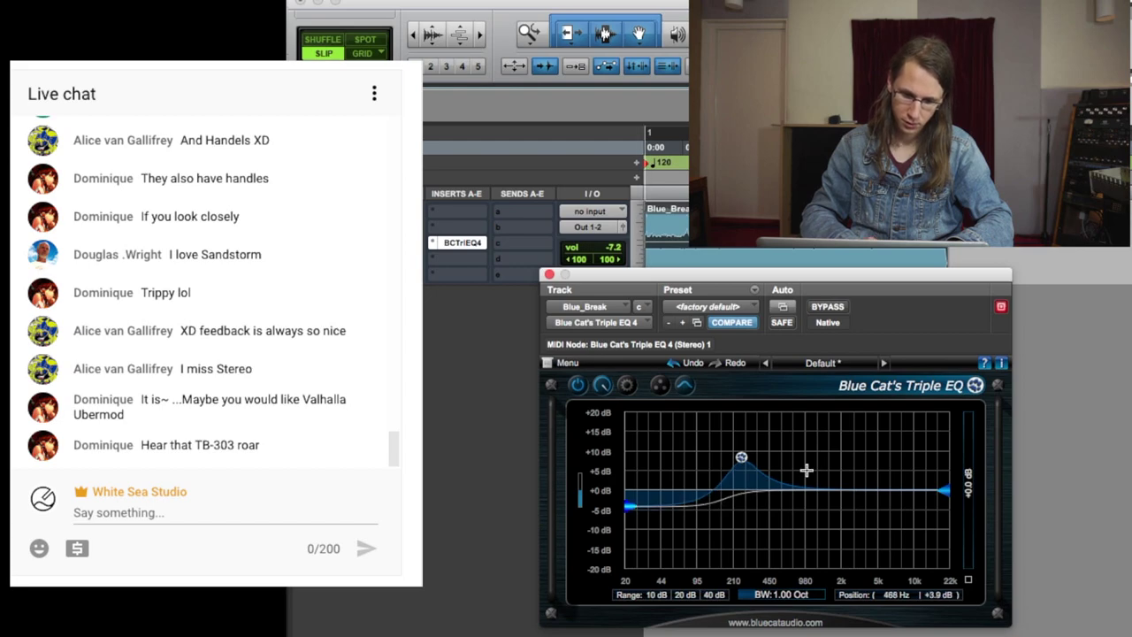
{"action": "left_click_drag", "start_coordinate": [742, 457], "coordinate": [700, 459]}
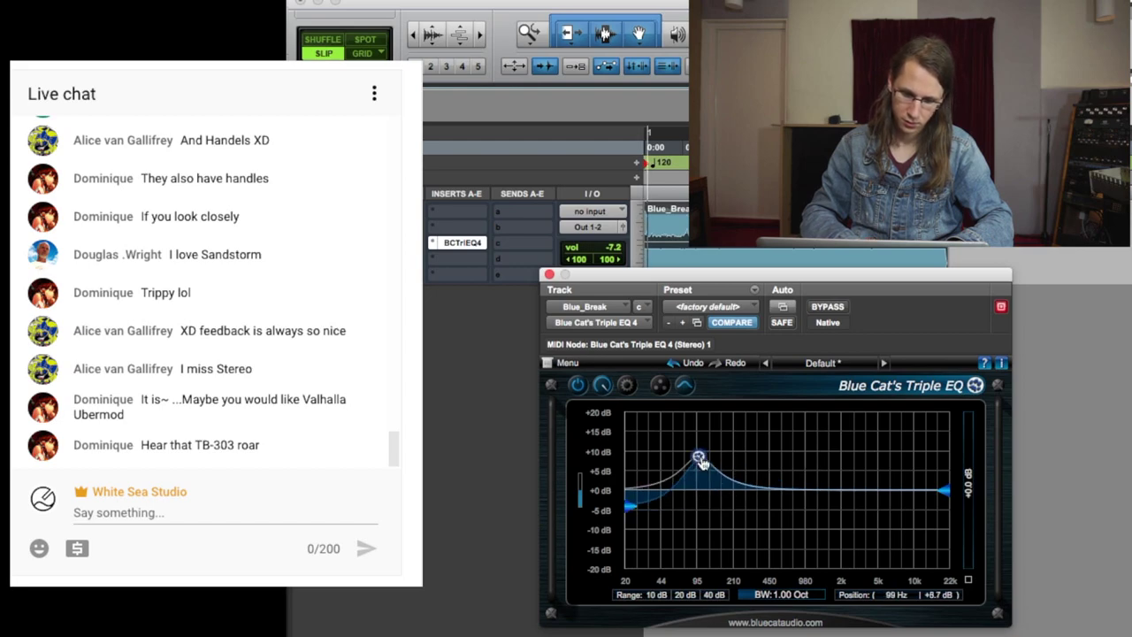
{"action": "mouse_move", "coordinate": [772, 463]}
{"action": "left_mouse_down"}
{"action": "mouse_move", "coordinate": [792, 463]}
{"action": "mouse_move", "coordinate": [760, 458]}
{"action": "left_mouse_up"}
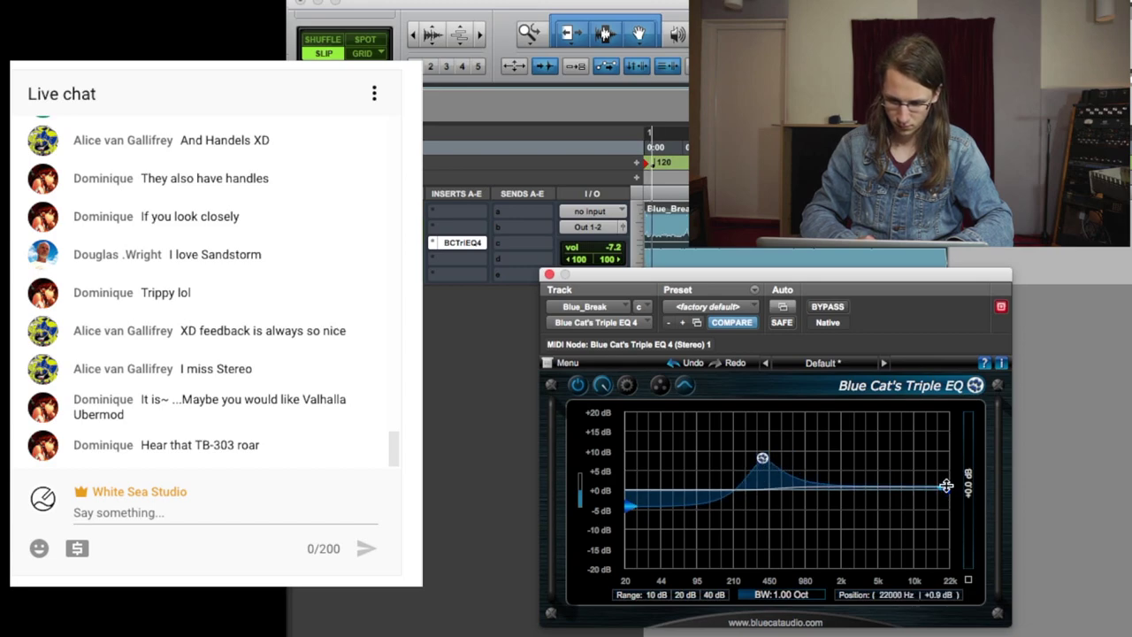
{"action": "mouse_move", "coordinate": [946, 486]}
{"action": "left_mouse_down"}
{"action": "mouse_move", "coordinate": [945, 461]}
{"action": "mouse_move", "coordinate": [945, 480]}
{"action": "left_mouse_up"}
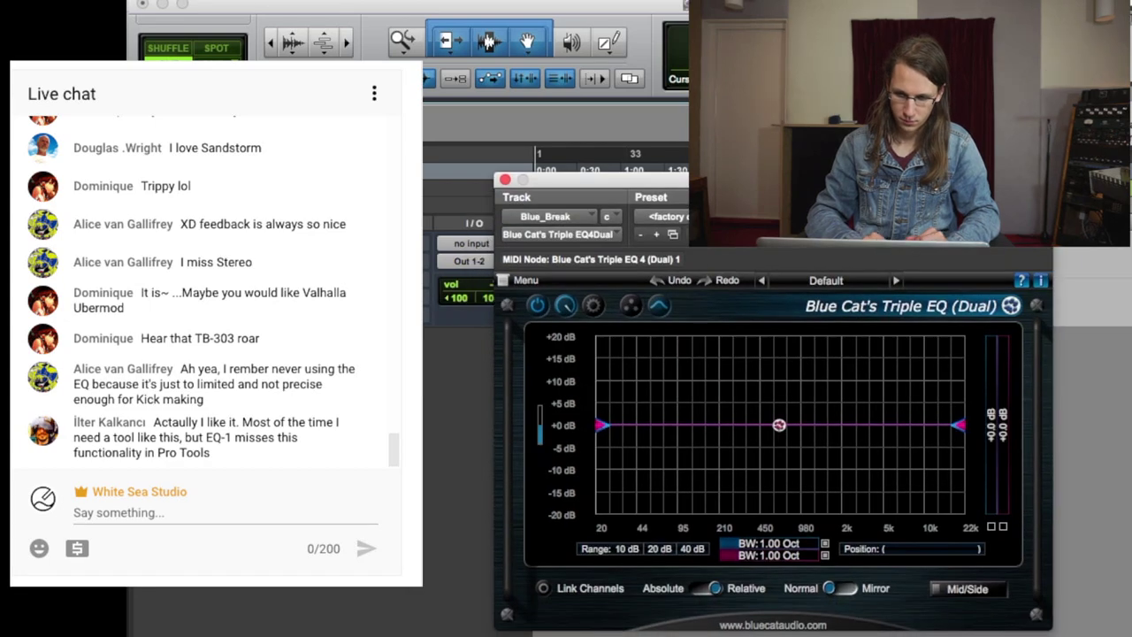
Step: Boost each channel's peak band separately in Triple EQ (Dual), ending the second at 1433 Hz and +7.1 dB, with Mid/Side and Mirror enabled
{"action": "left_click_drag", "start_coordinate": [779, 425], "coordinate": [864, 400]}
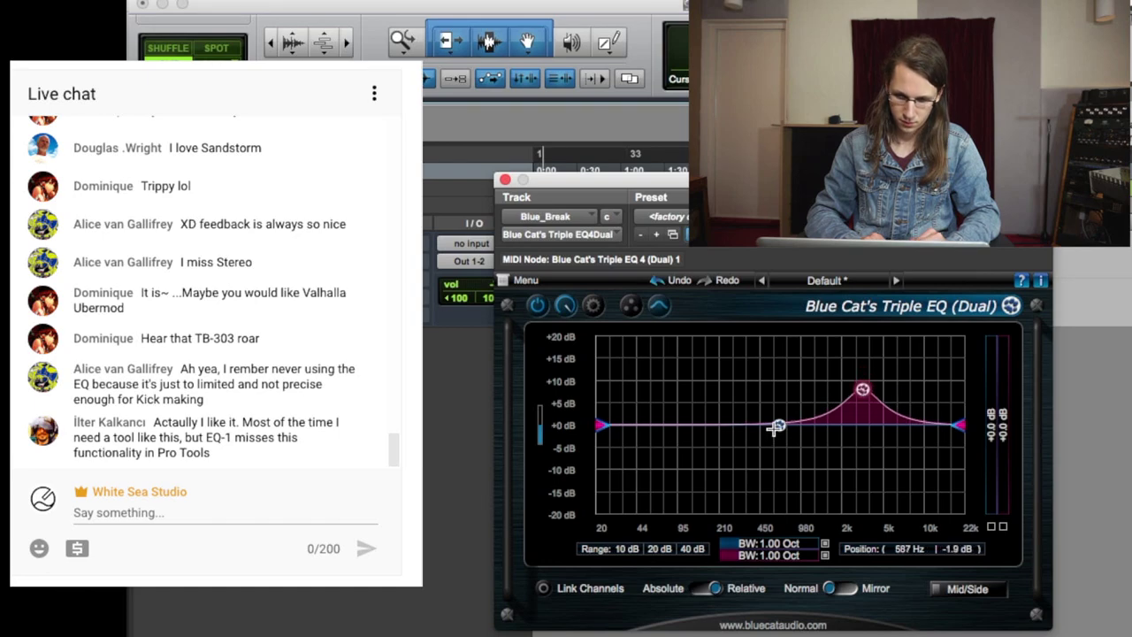
{"action": "left_click_drag", "start_coordinate": [779, 425], "coordinate": [717, 393]}
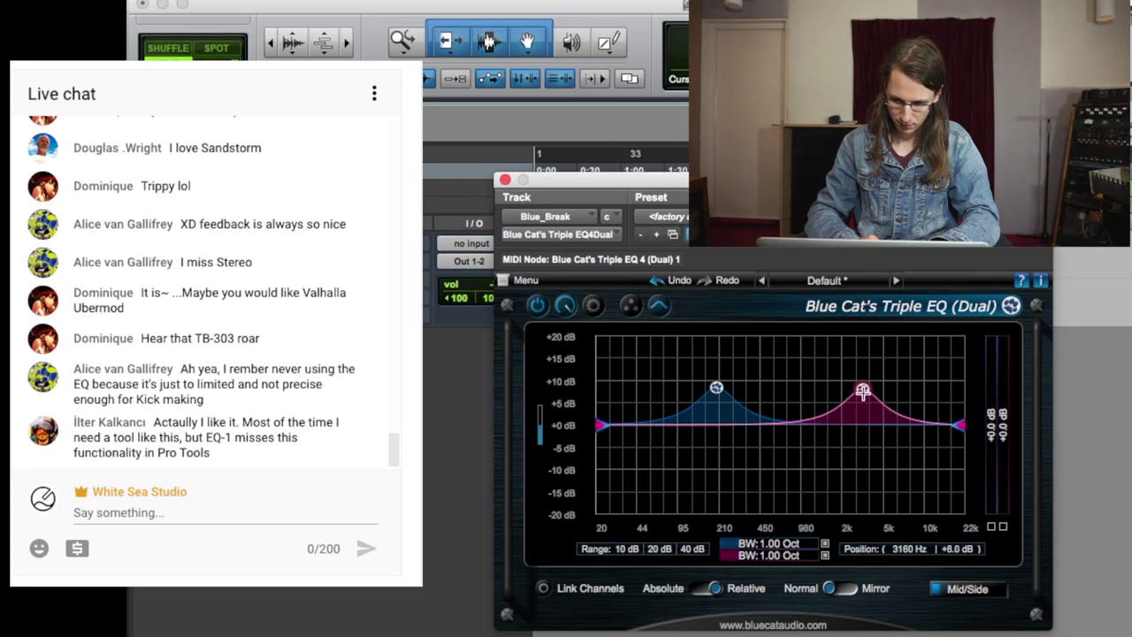
{"action": "mouse_move", "coordinate": [861, 389]}
{"action": "left_mouse_down"}
{"action": "mouse_move", "coordinate": [844, 492]}
{"action": "mouse_move", "coordinate": [841, 387]}
{"action": "left_mouse_up"}
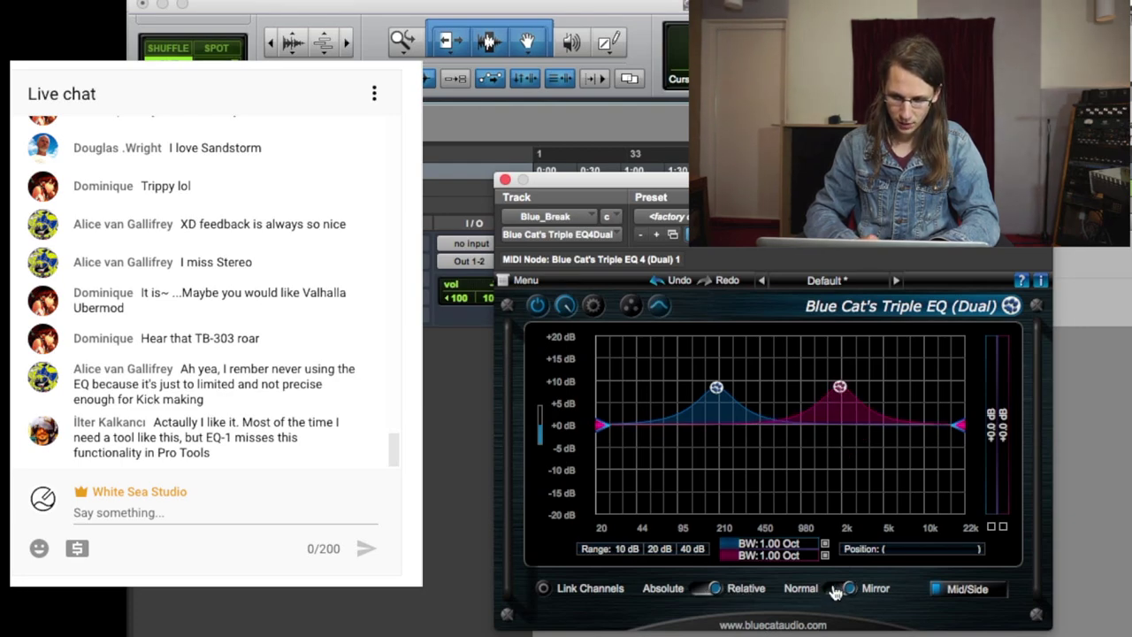
{"action": "left_click_drag", "start_coordinate": [841, 380], "coordinate": [824, 400]}
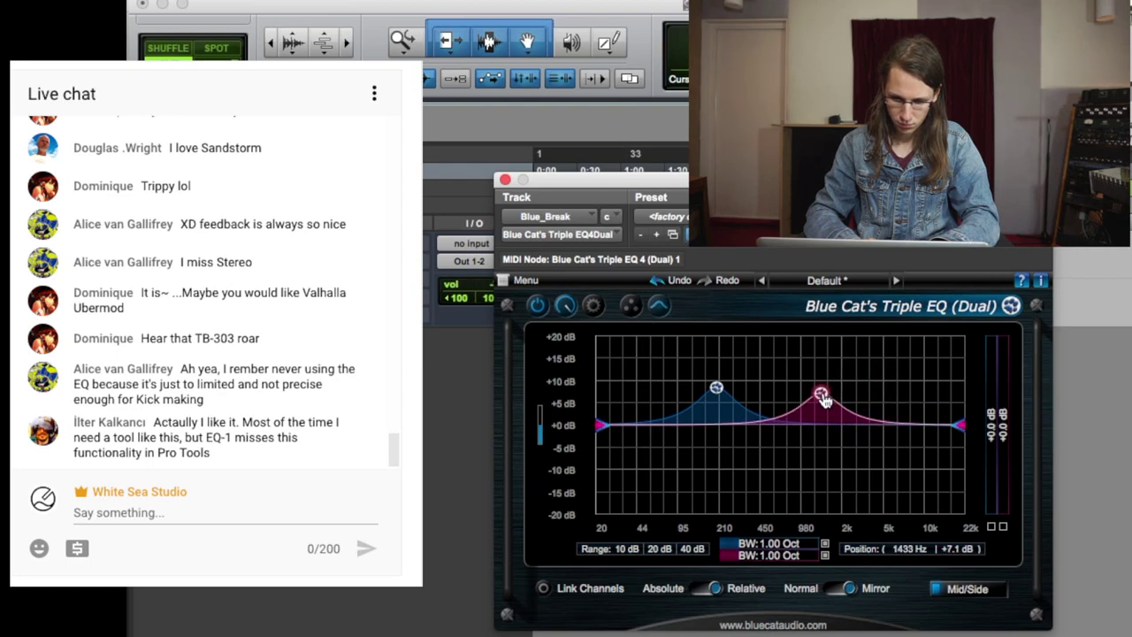
Step: Link the EQ channels in Normal mode and pull their shared peak band down to a cut of about 5 dB near 400 Hz
{"action": "left_click", "coordinate": [543, 589]}
{"action": "left_click", "coordinate": [840, 590]}
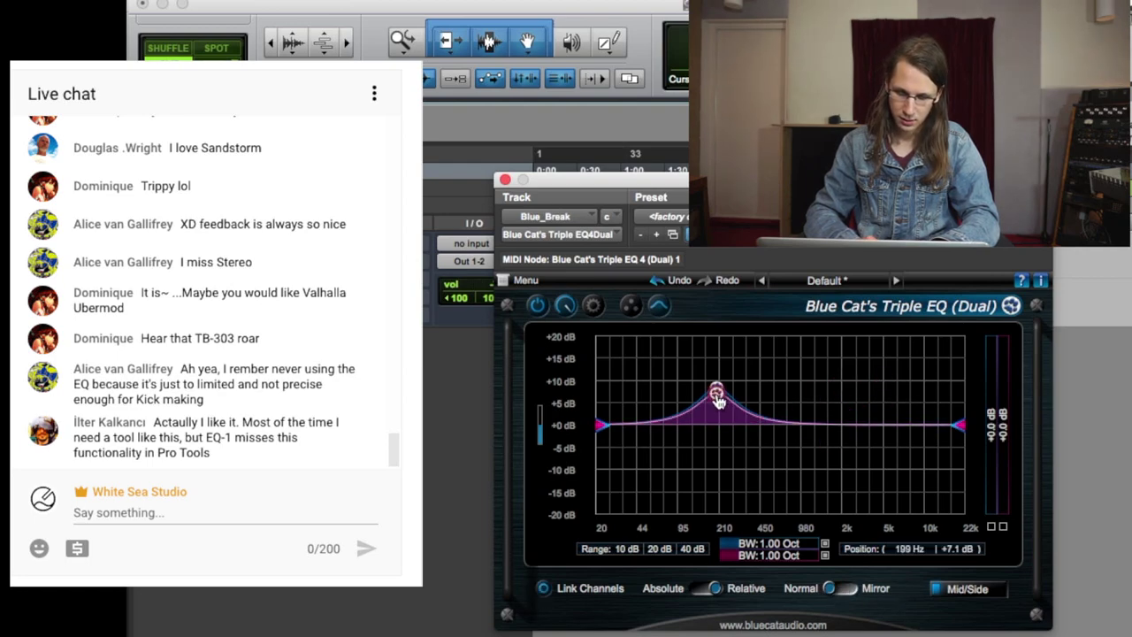
{"action": "left_click_drag", "start_coordinate": [815, 400], "coordinate": [760, 457]}
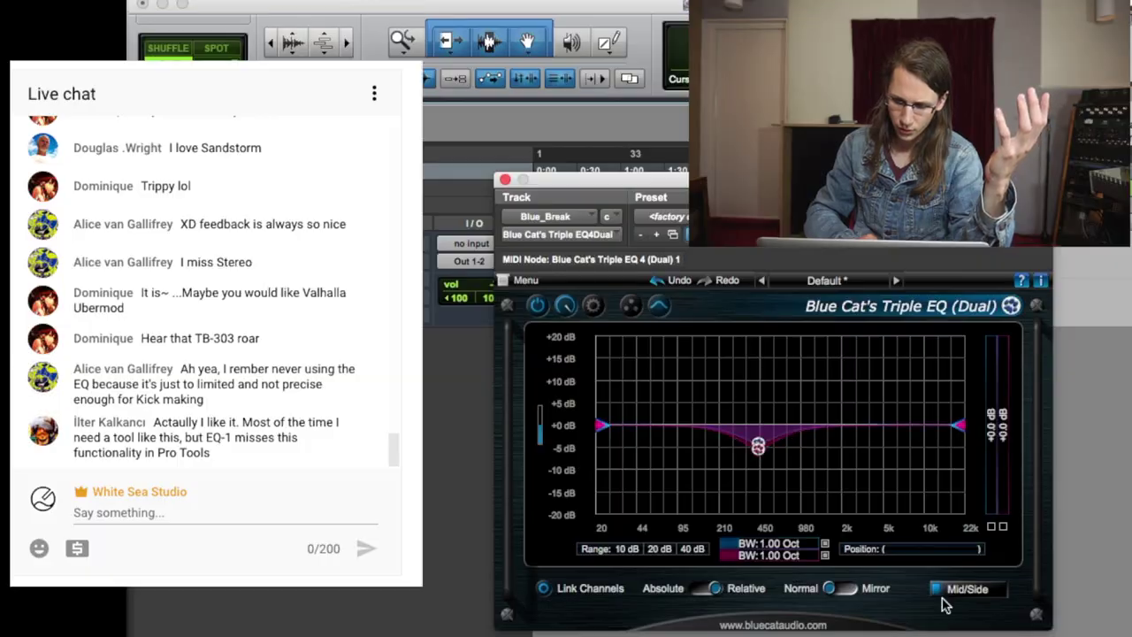